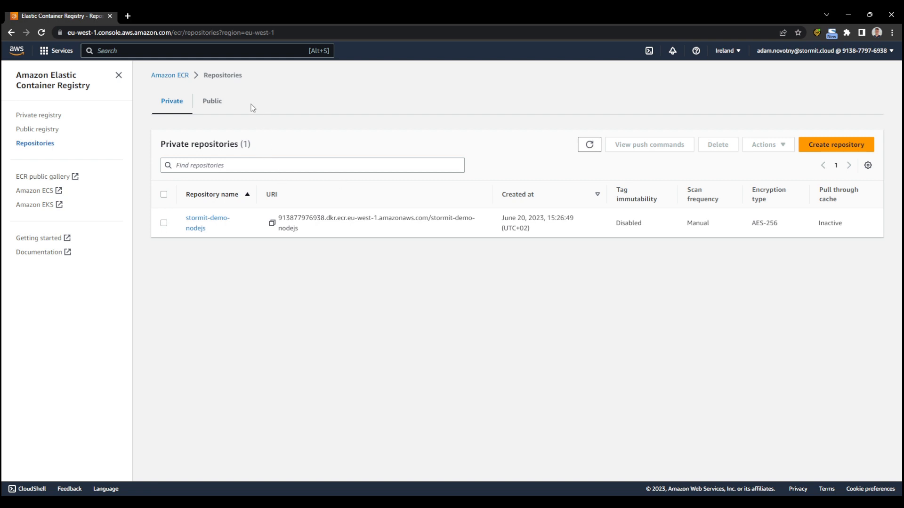
# - Open the clusters list of Amazon Elastic Container Service
pyautogui.write('ecs')
pyautogui.click(272, 142)
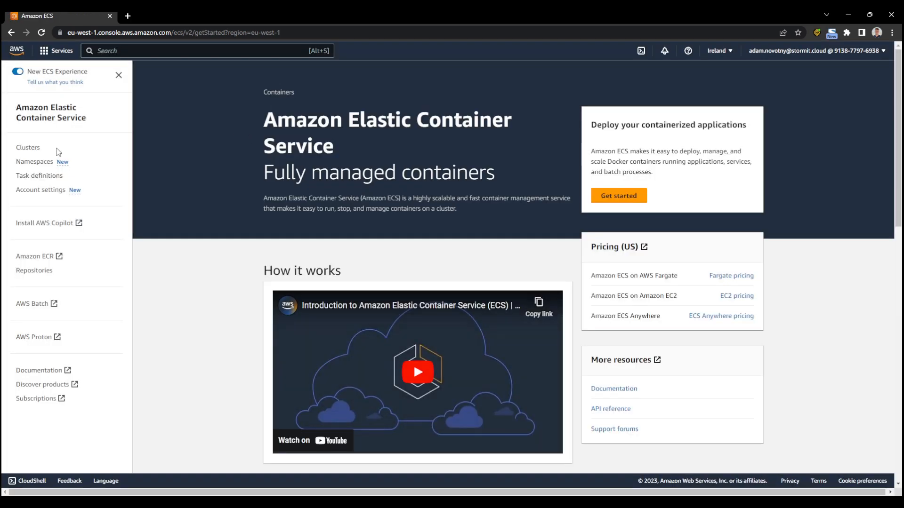
pyautogui.click(29, 148)
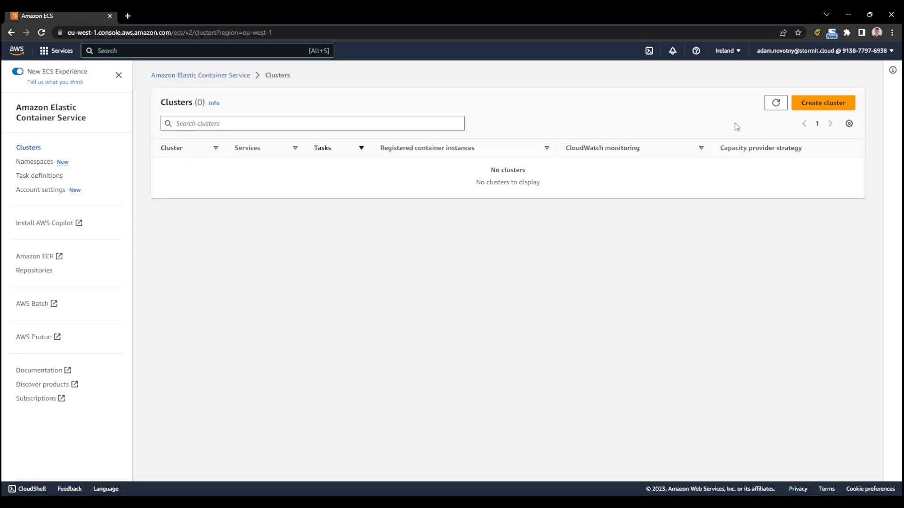
# - Create a Fargate cluster named stormit-demo with the default VPC and subnets, and check its CloudFormation stack events
pyautogui.click(811, 105)
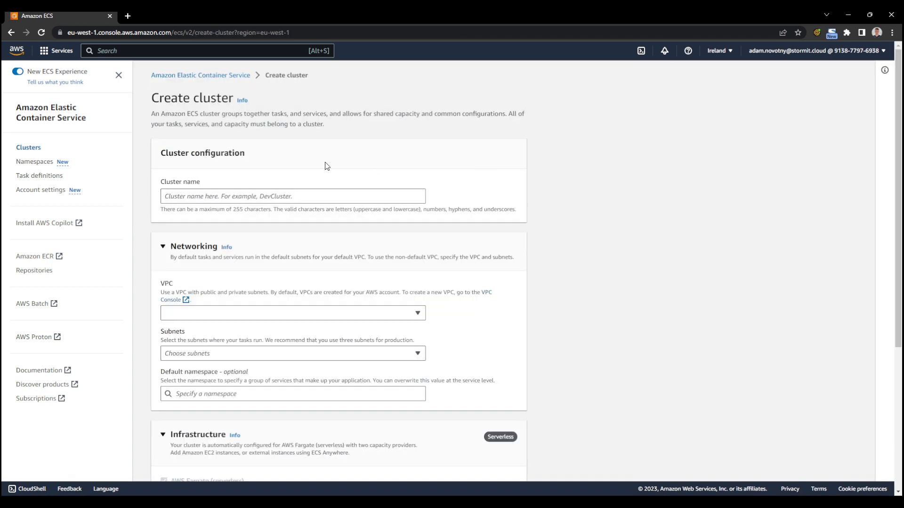
pyautogui.click(210, 195)
pyautogui.write('stormit-demo')
pyautogui.scroll(-3, 251, 234)
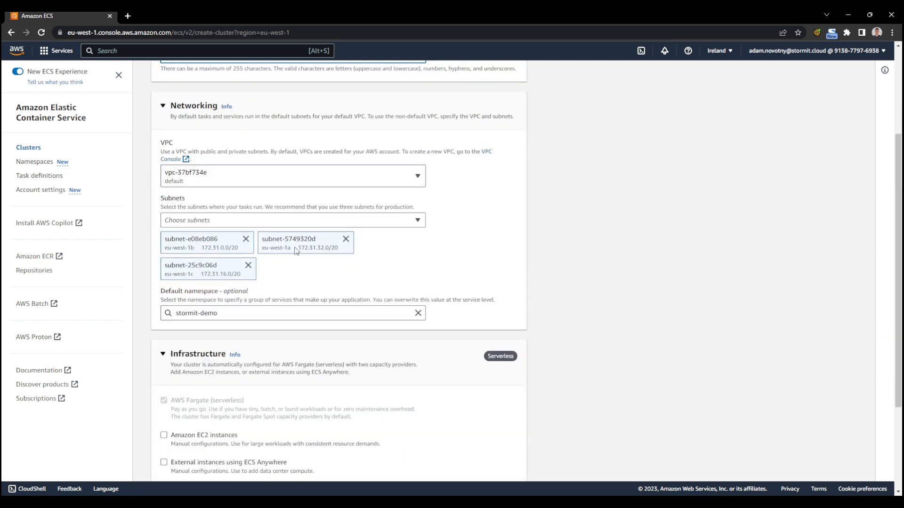
pyautogui.scroll(-3, 265, 258)
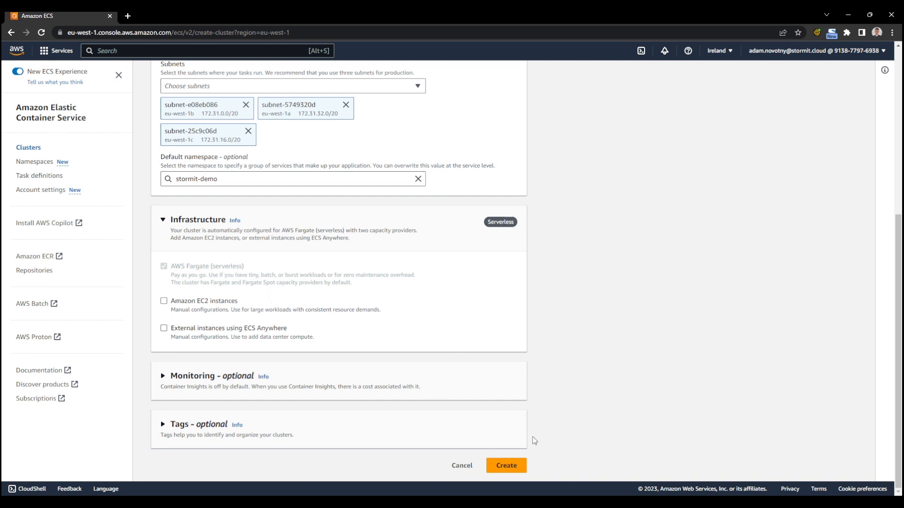
pyautogui.click(507, 470)
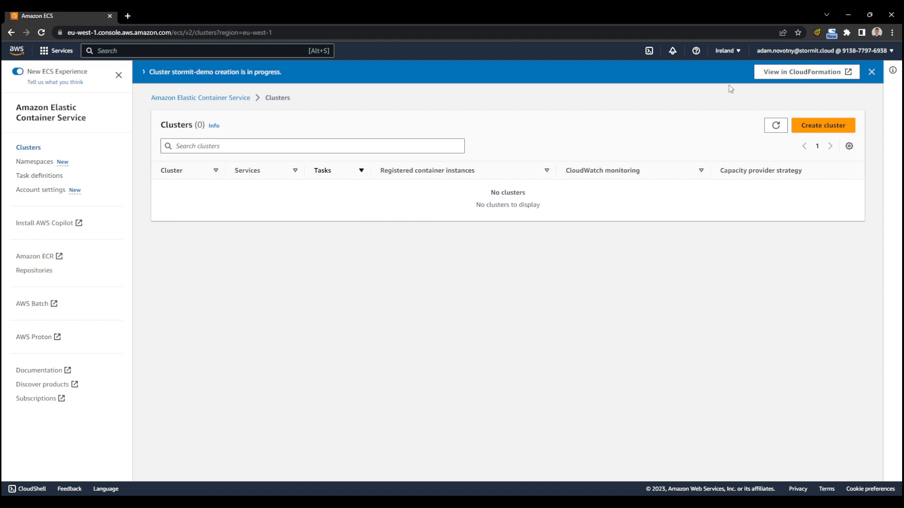
pyautogui.click(799, 73)
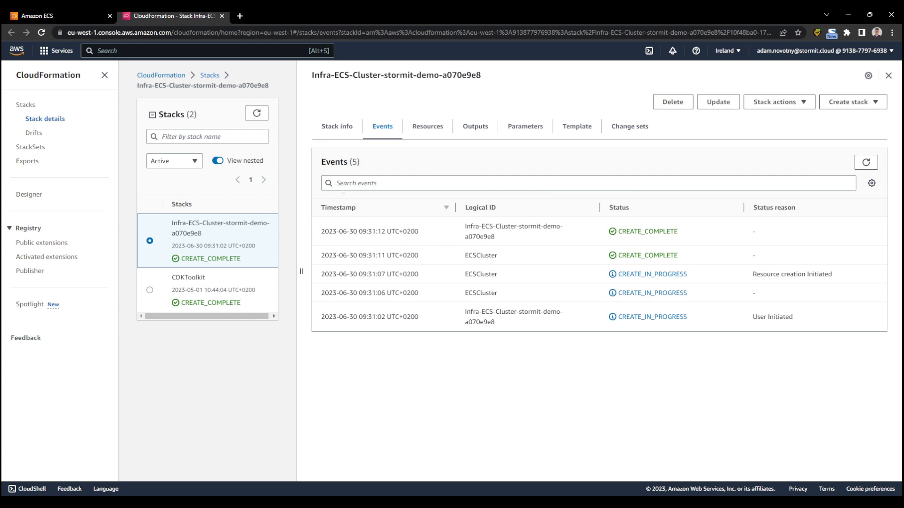
pyautogui.click(222, 16)
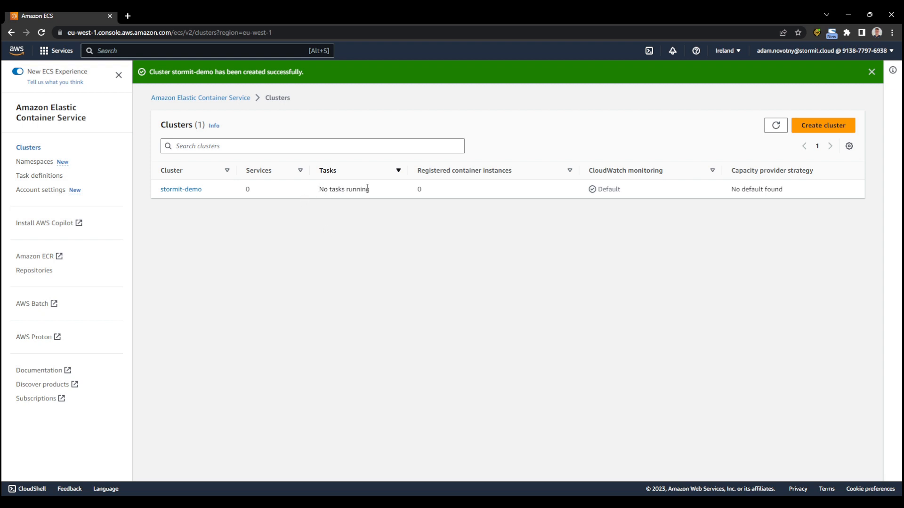
# - Start a new task definition with the family name stormit-nodejs
pyautogui.click(33, 177)
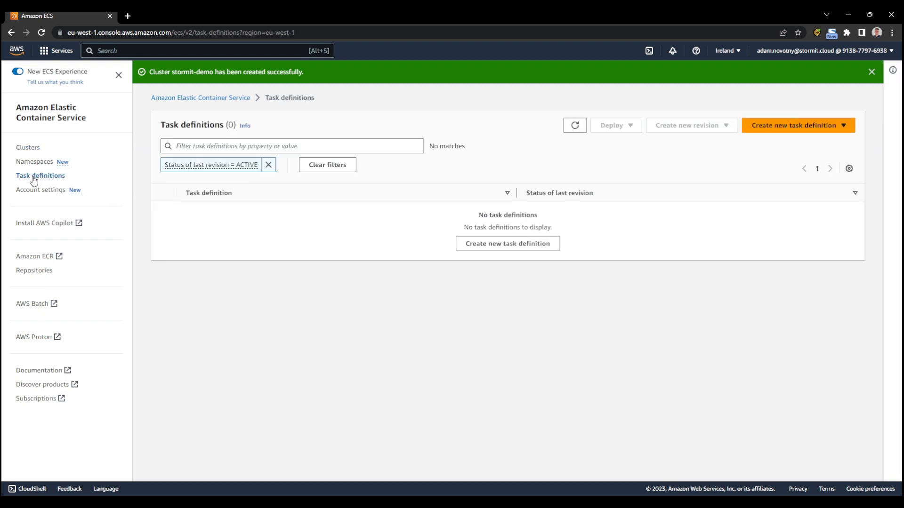
pyautogui.click(830, 131)
pyautogui.click(783, 142)
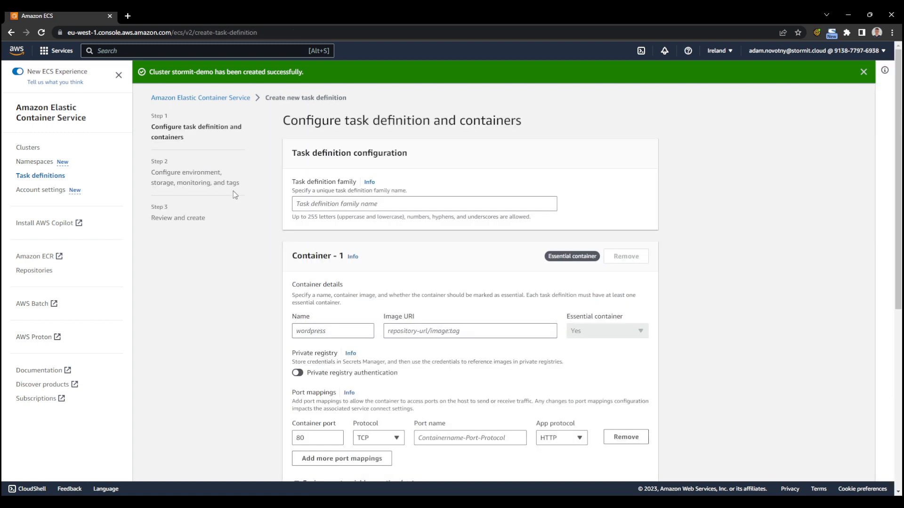
pyautogui.click(346, 207)
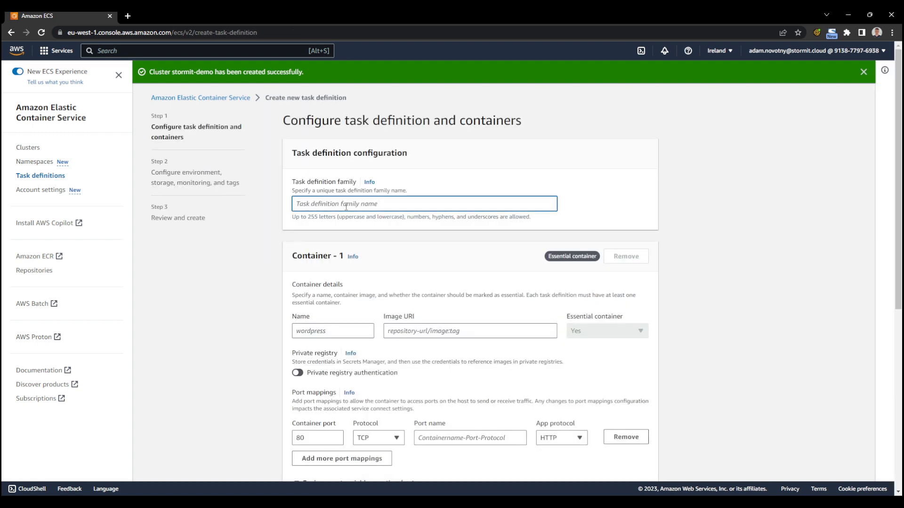
pyautogui.write('stormit-nodejs')
# - Copy the URI of the stormit-demo-nodejs repository from Elastic Container Registry and paste it as the first container's image URI
pyautogui.scroll(-1, 347, 205)
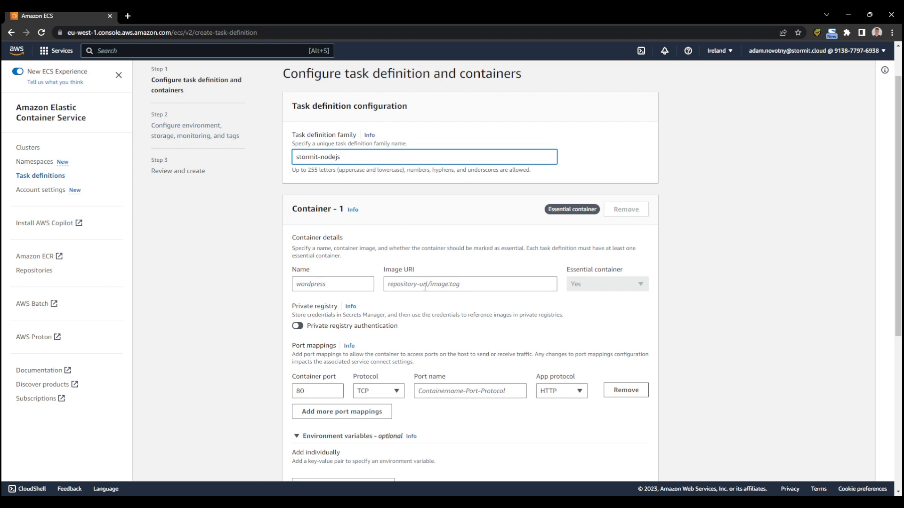
pyautogui.click(146, 51)
pyautogui.write('ecr')
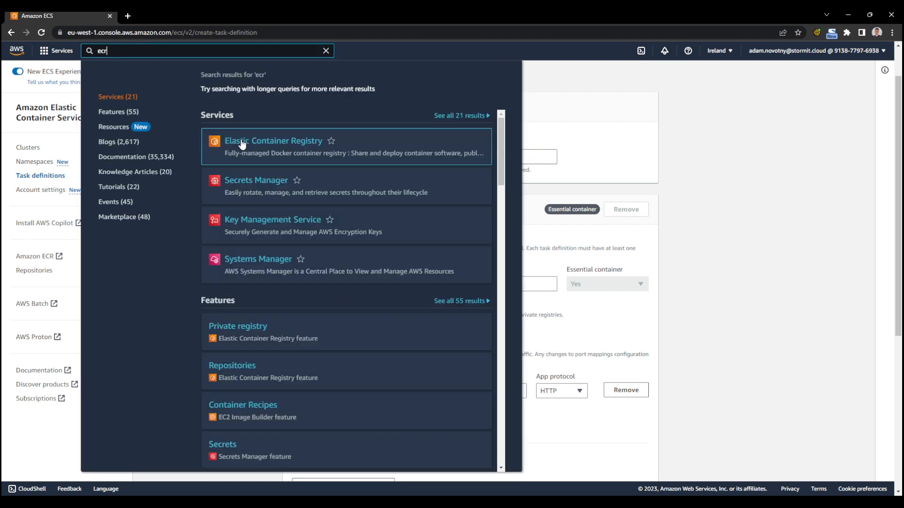
pyautogui.click(242, 144)
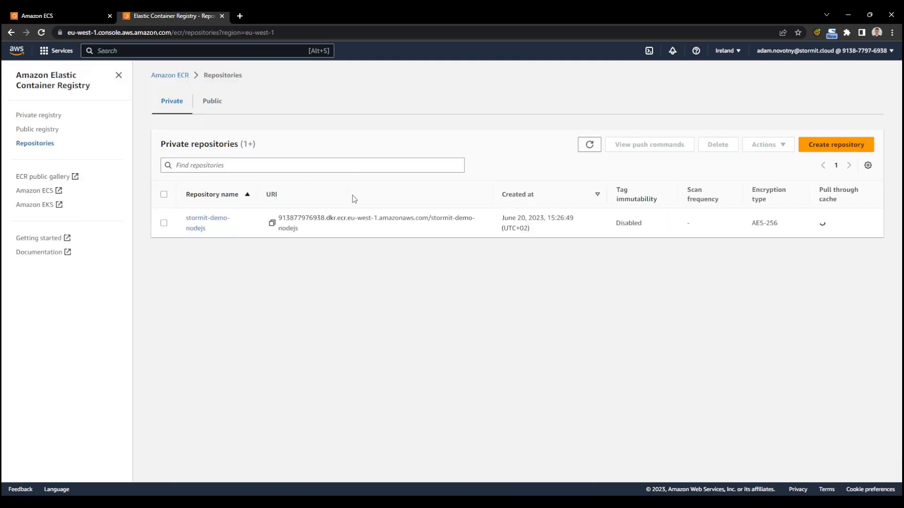
pyautogui.click(273, 223)
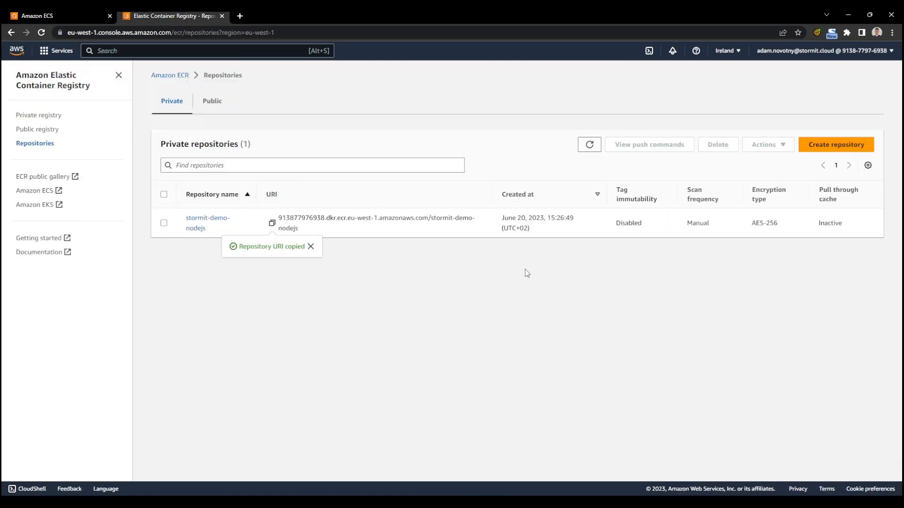
pyautogui.click(65, 17)
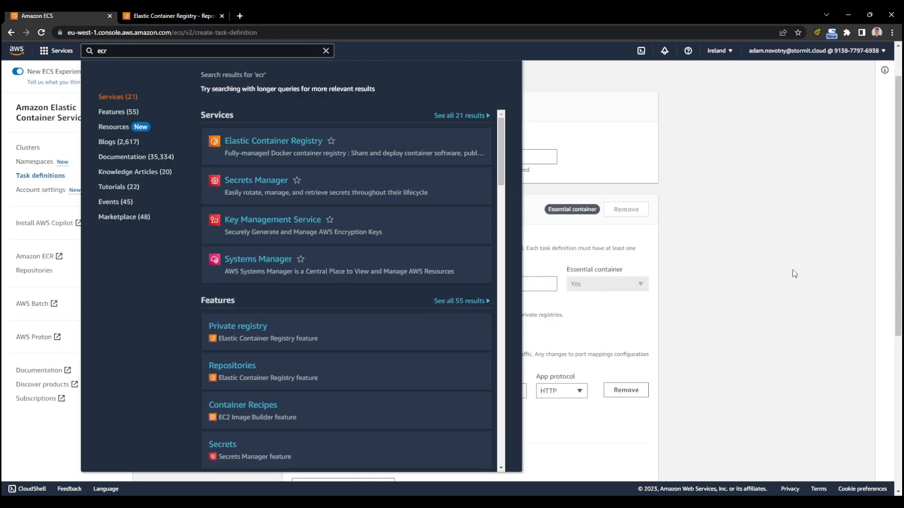
pyautogui.click(666, 268)
pyautogui.click(408, 282)
pyautogui.hotkey('ctrl', 'v')
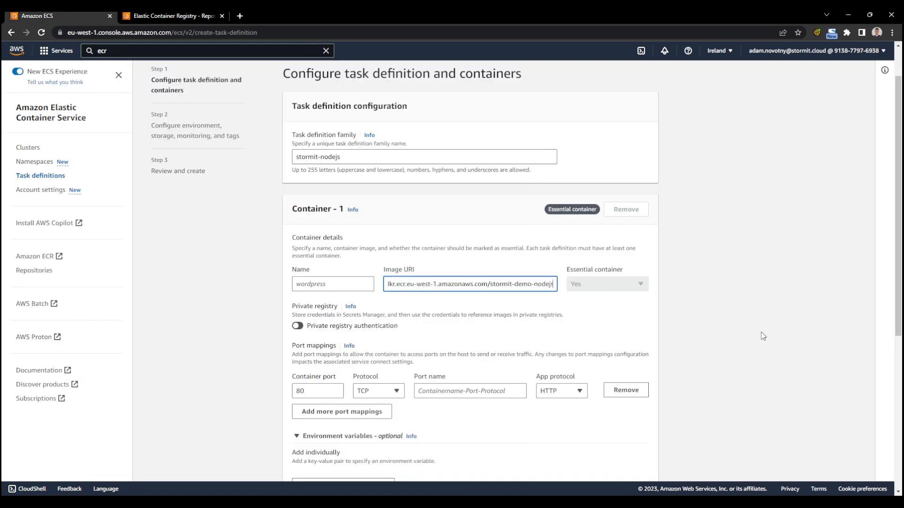
# - Name the container nodejsapp, keep the port 80 TCP mapping, and continue to the environment configuration
pyautogui.scroll(-1, 391, 289)
pyautogui.click(327, 237)
pyautogui.write('no')
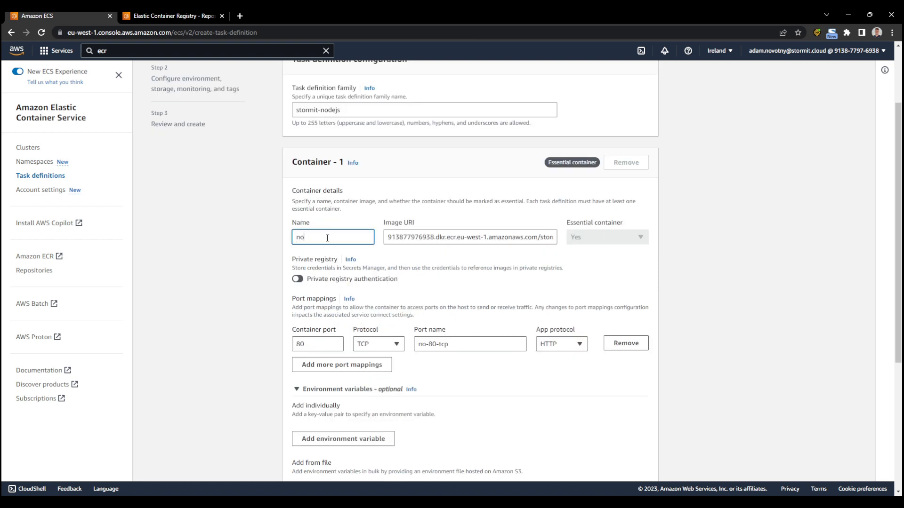
pyautogui.write('dejsapp')
pyautogui.scroll(-1, 454, 370)
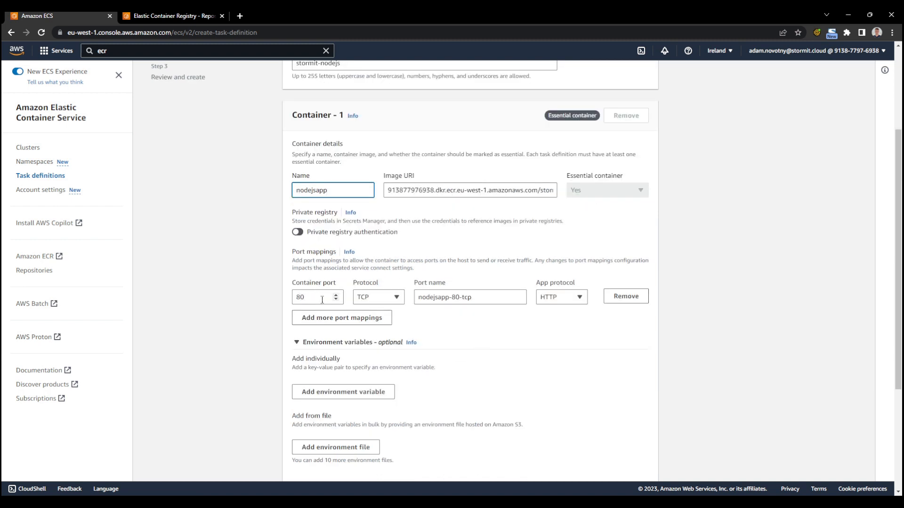
pyautogui.scroll(-4, 506, 357)
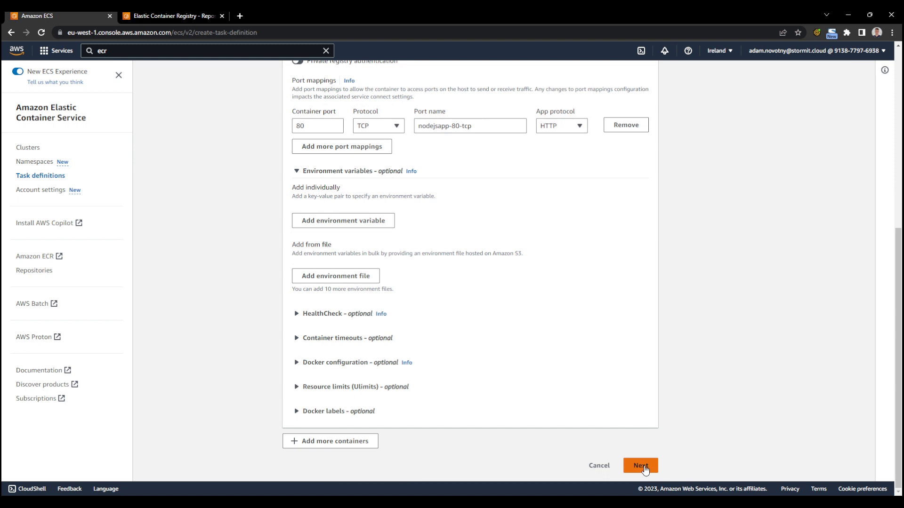
pyautogui.click(641, 466)
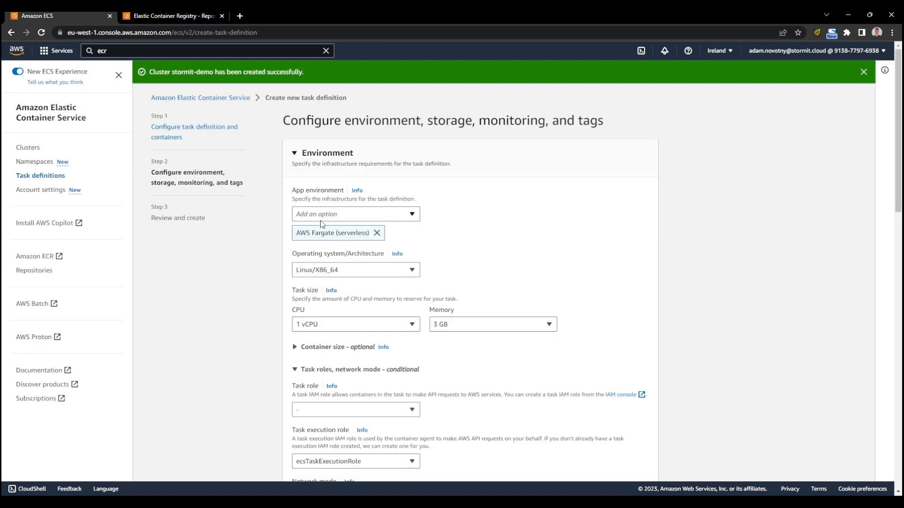
# - Set the task size to .5 vCPU and 1 GB of memory
pyautogui.click(361, 325)
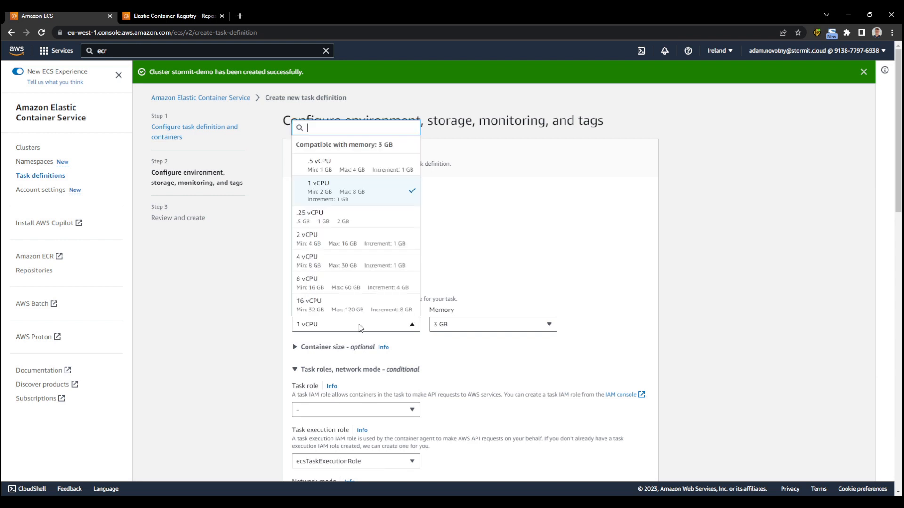
pyautogui.click(358, 169)
pyautogui.click(531, 319)
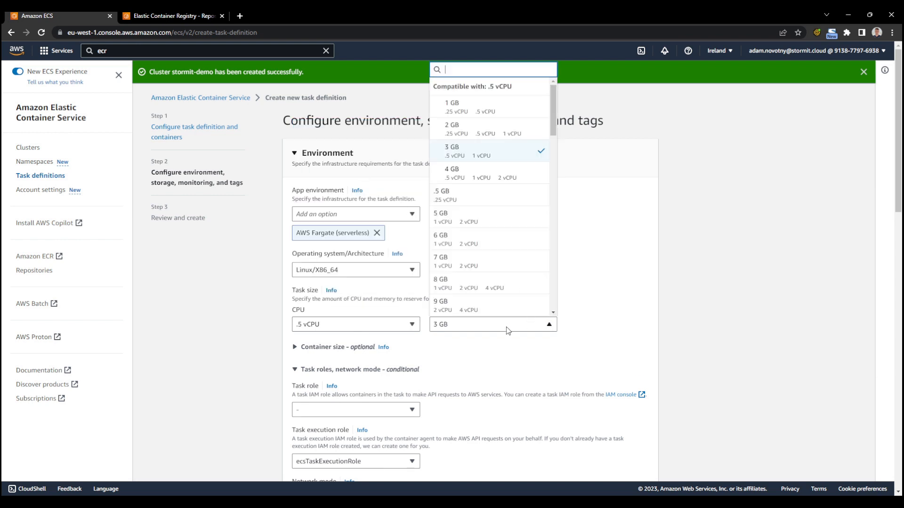
pyautogui.click(453, 105)
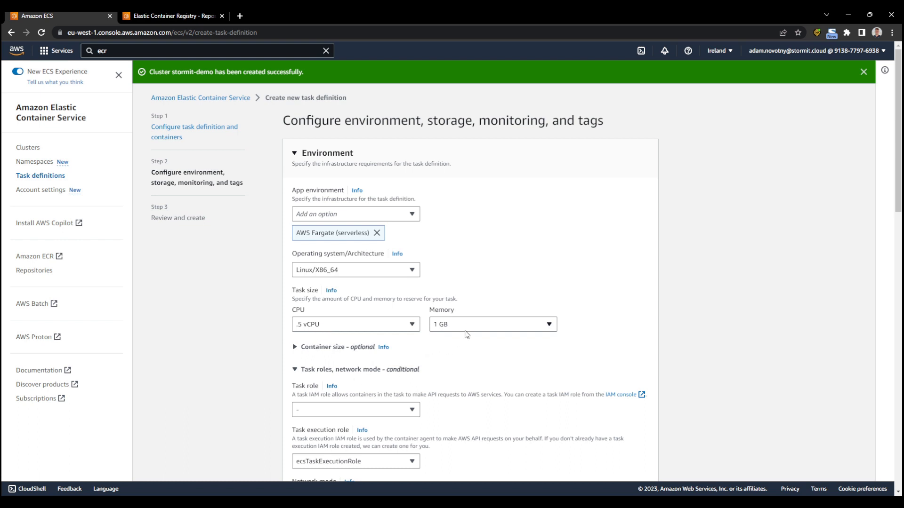
# - Review the task definition's task roles, network mode, storage, and monitoring and logging settings
pyautogui.scroll(-2, 504, 359)
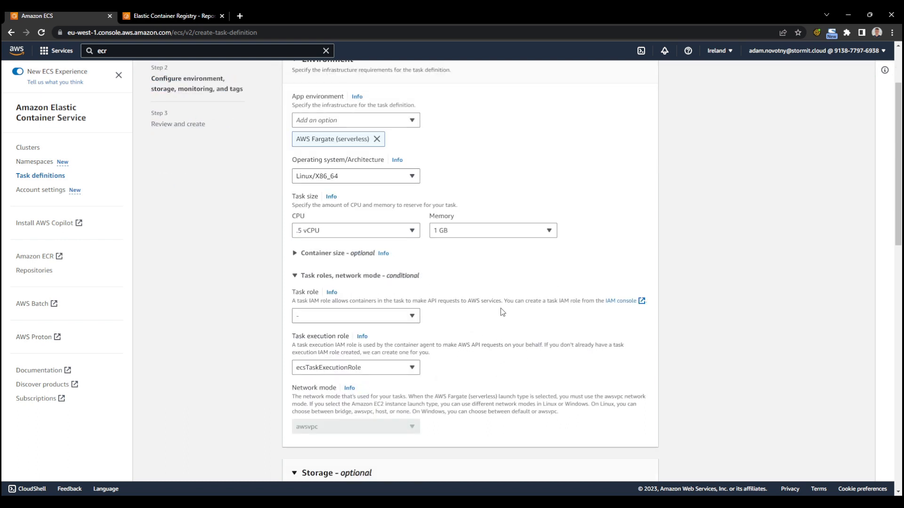
pyautogui.scroll(-6, 353, 329)
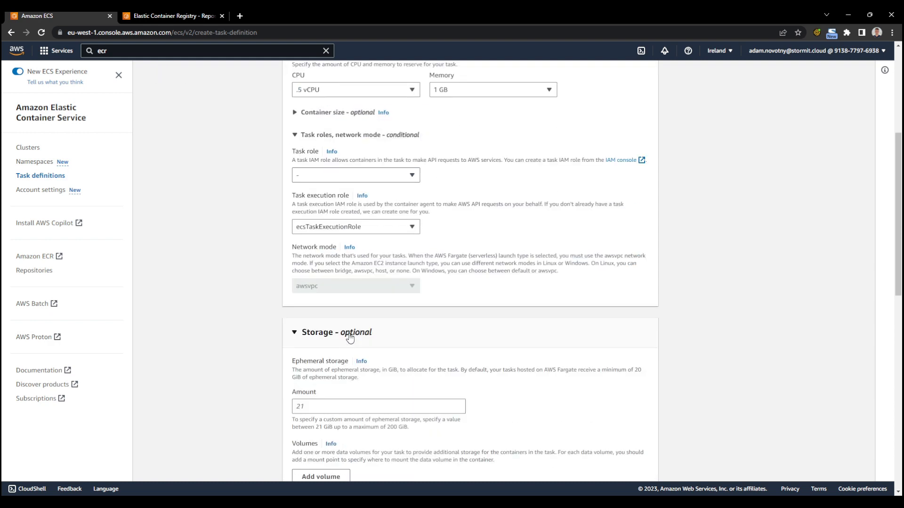
pyautogui.scroll(-4, 359, 323)
pyautogui.scroll(-1, 360, 326)
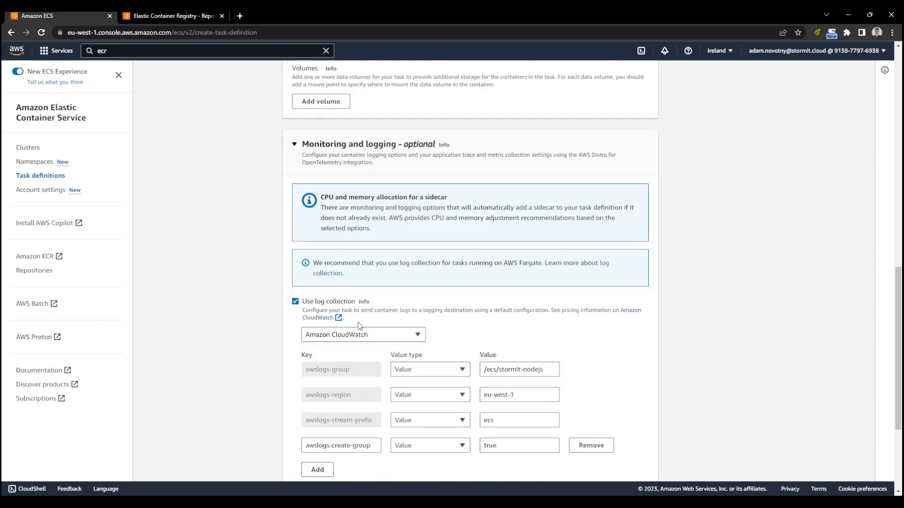
pyautogui.scroll(-3, 368, 324)
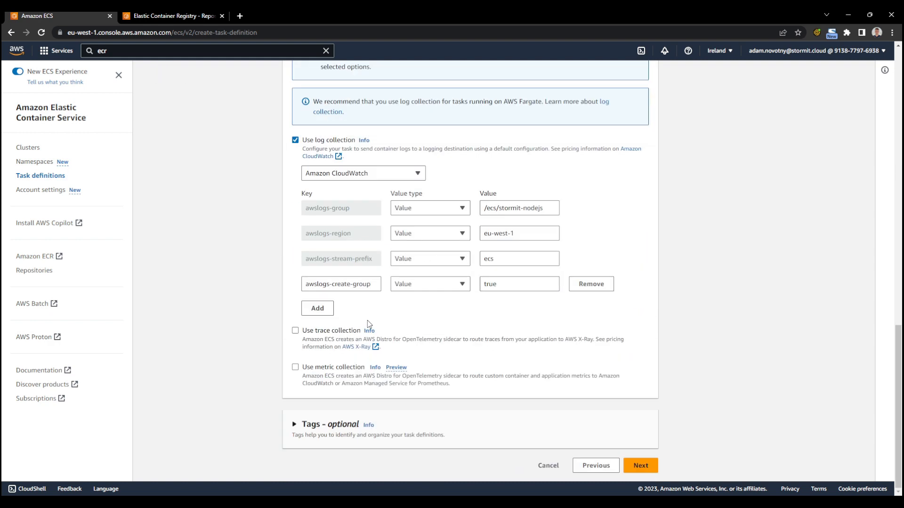
pyautogui.scroll(18, 369, 324)
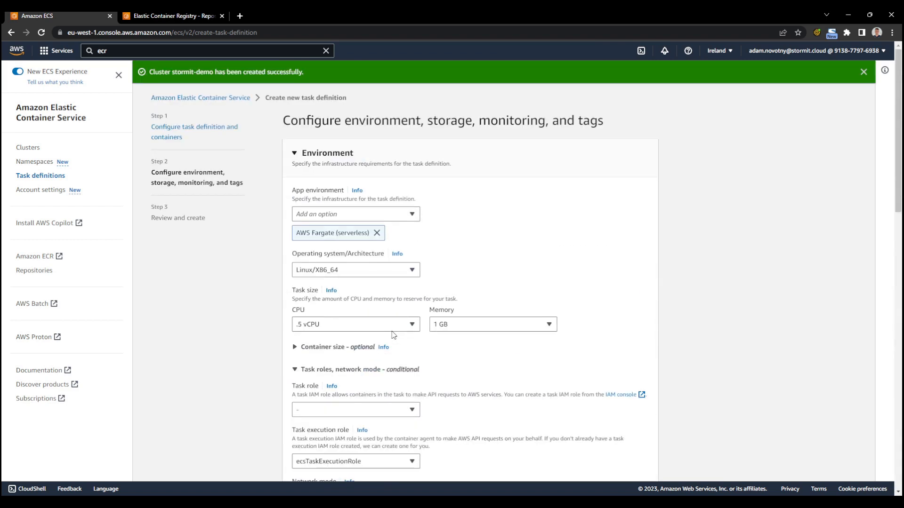
pyautogui.scroll(-18, 393, 335)
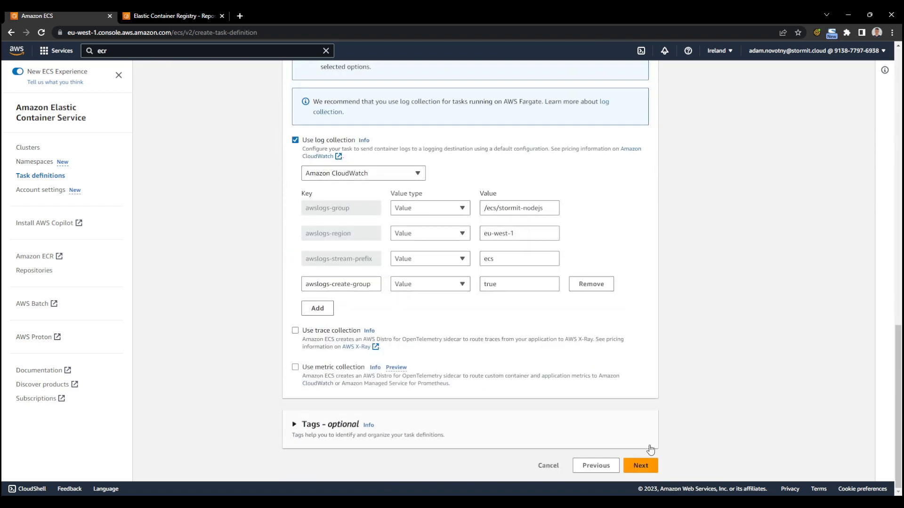
pyautogui.scroll(10, 396, 280)
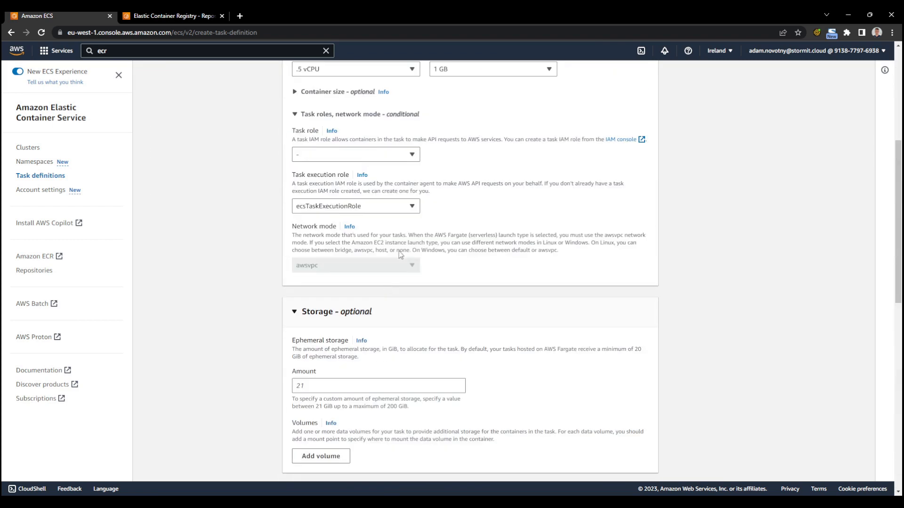
pyautogui.scroll(-4, 394, 266)
pyautogui.scroll(10, 366, 303)
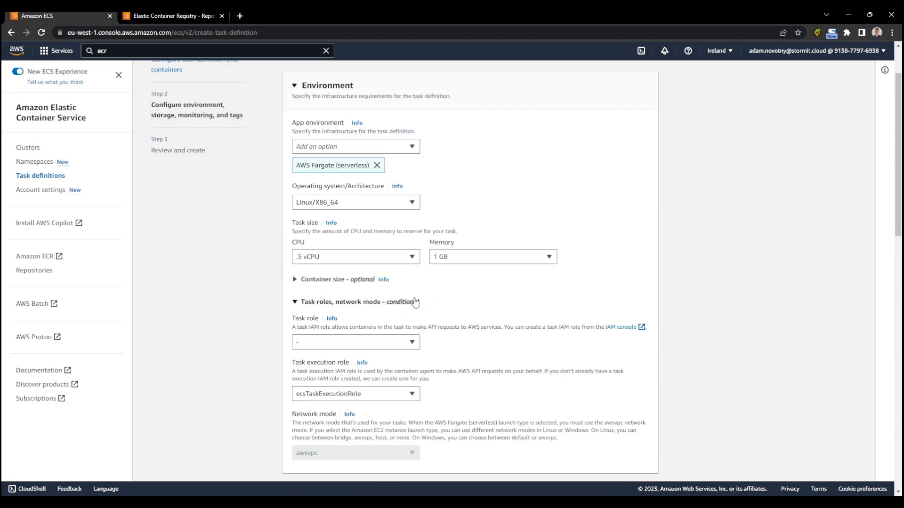
pyautogui.scroll(-9, 456, 292)
pyautogui.scroll(-7, 457, 292)
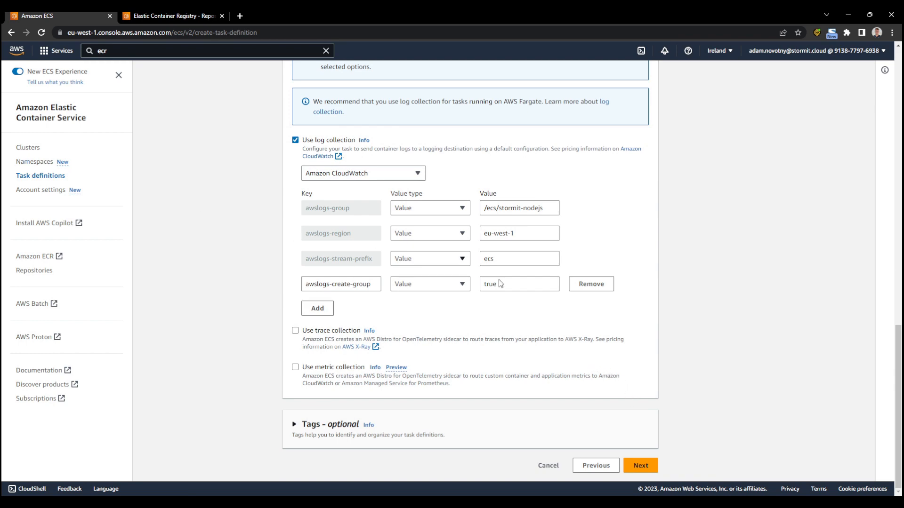
pyautogui.scroll(20, 375, 254)
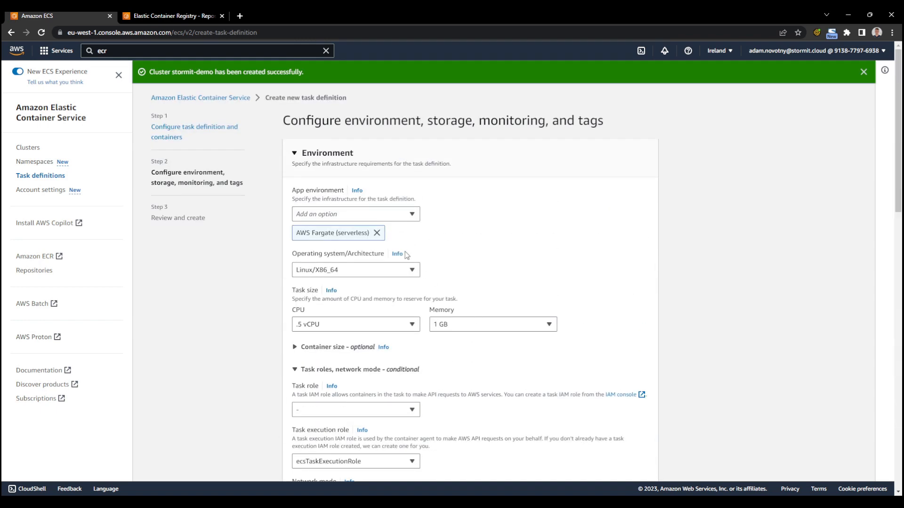
pyautogui.scroll(-10, 391, 308)
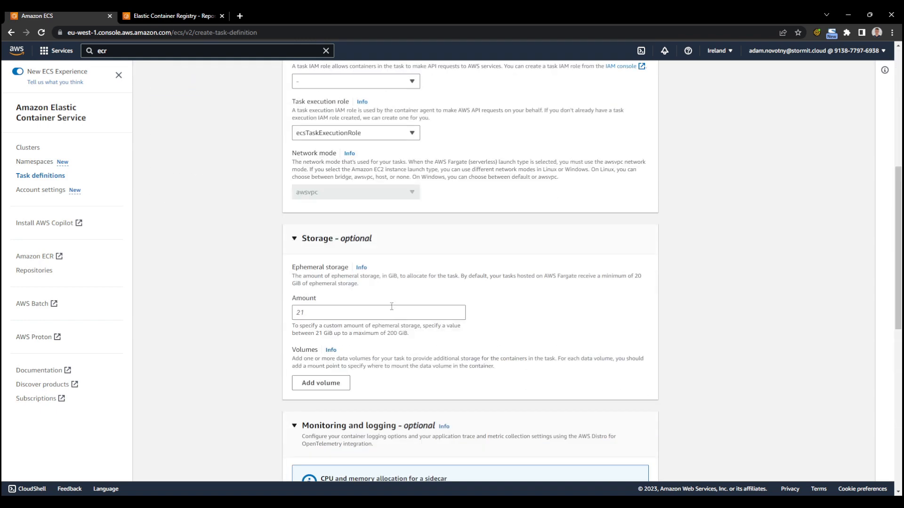
pyautogui.scroll(4, 398, 316)
pyautogui.scroll(4, 398, 316)
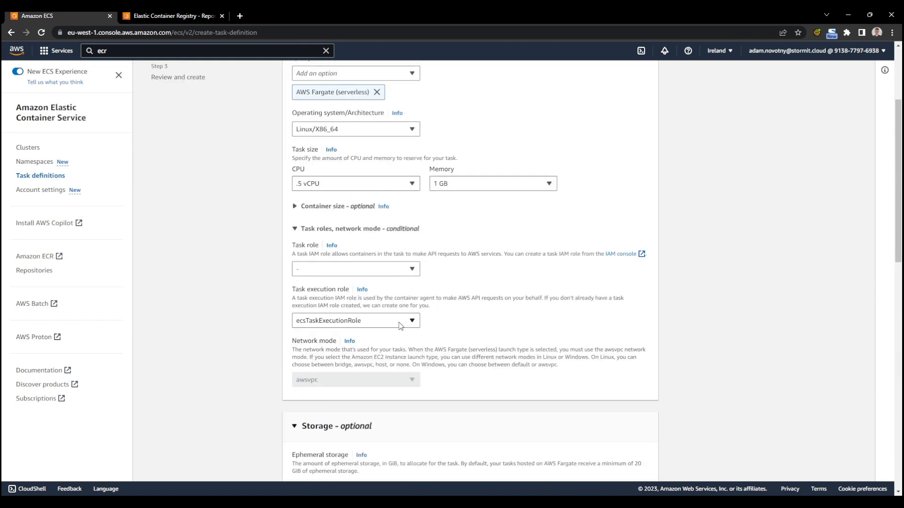
# - Continue to the review page, create the stormit-nodejs task definition, and dismiss the notifications
pyautogui.scroll(-12, 436, 328)
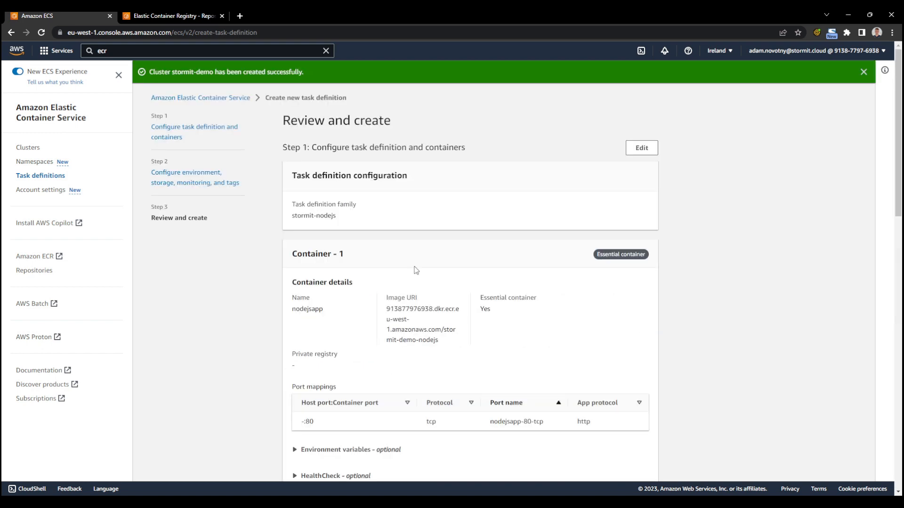
pyautogui.scroll(-15, 415, 270)
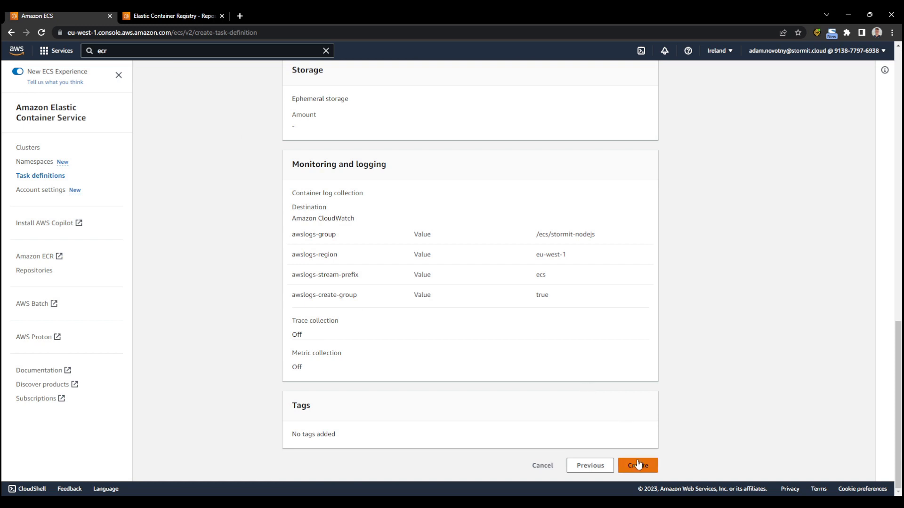
pyautogui.click(638, 465)
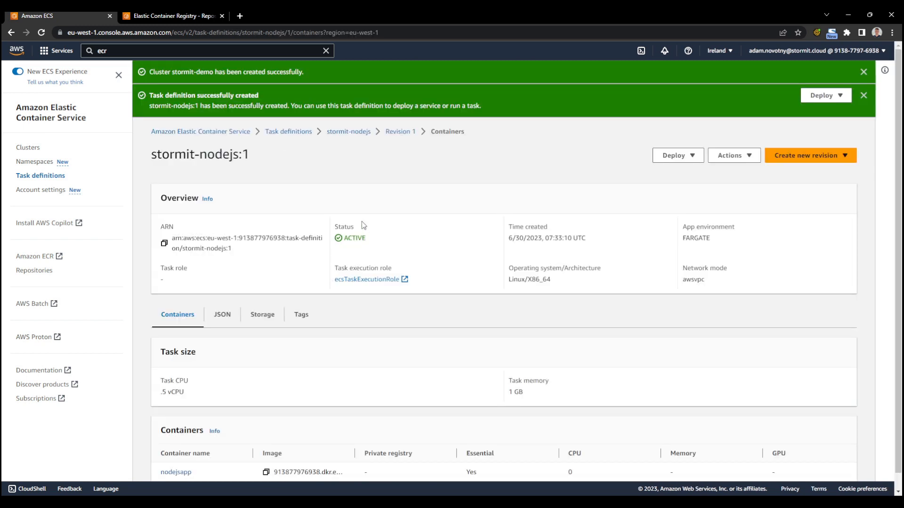
pyautogui.click(864, 96)
pyautogui.click(871, 72)
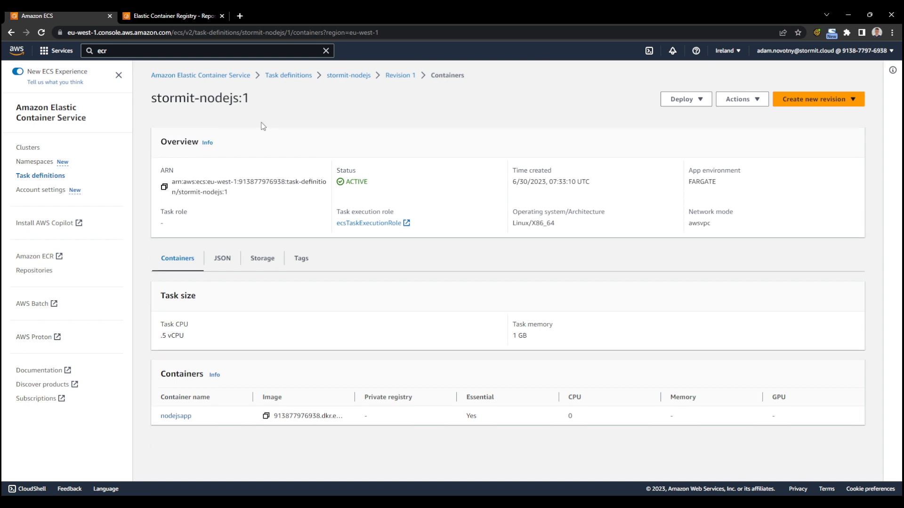
# - Check the status of stormit-nodejs in the list of task definitions
pyautogui.click(40, 177)
pyautogui.moveTo(558, 190); pyautogui.dragTo(531, 191)
pyautogui.click(534, 220)
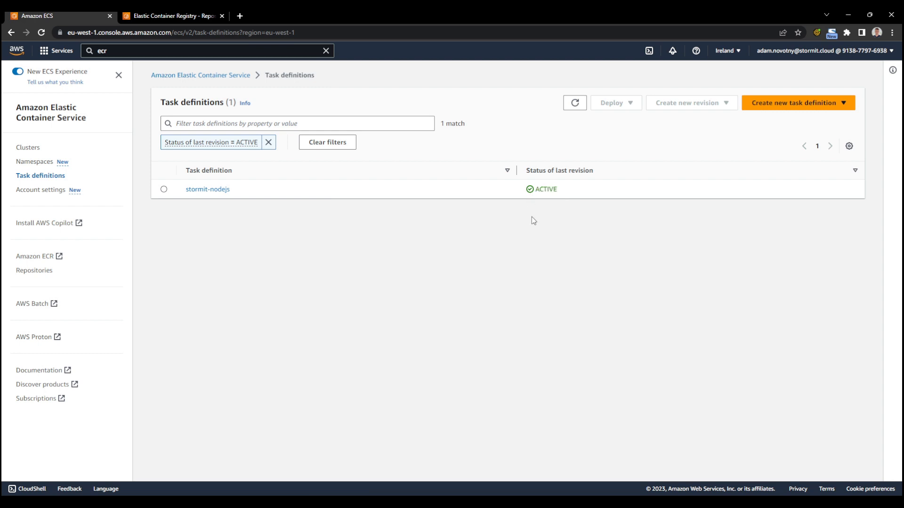
# - Open the stormit-demo cluster and start creating a service in it
pyautogui.click(28, 148)
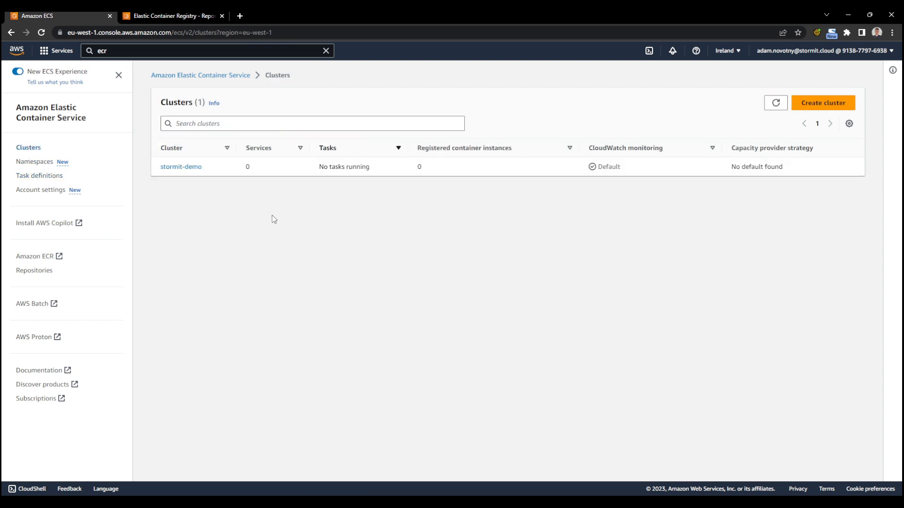
pyautogui.click(181, 167)
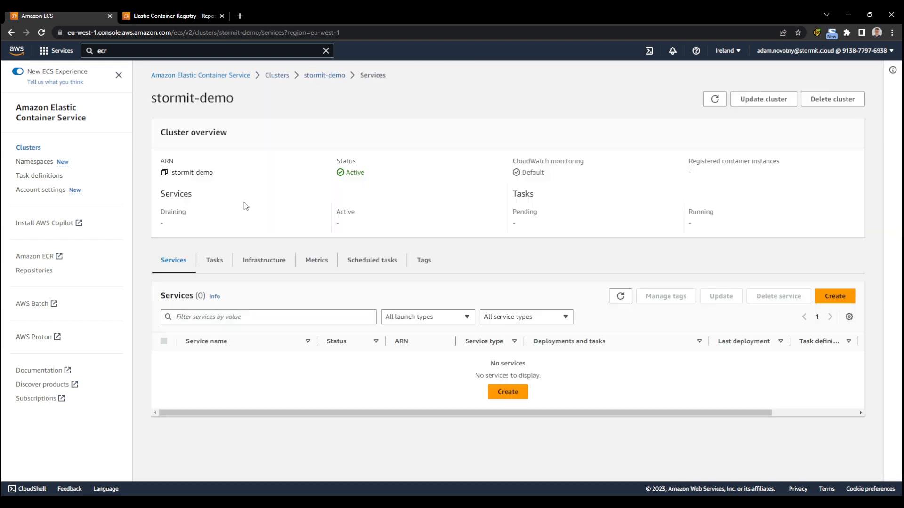
pyautogui.click(835, 297)
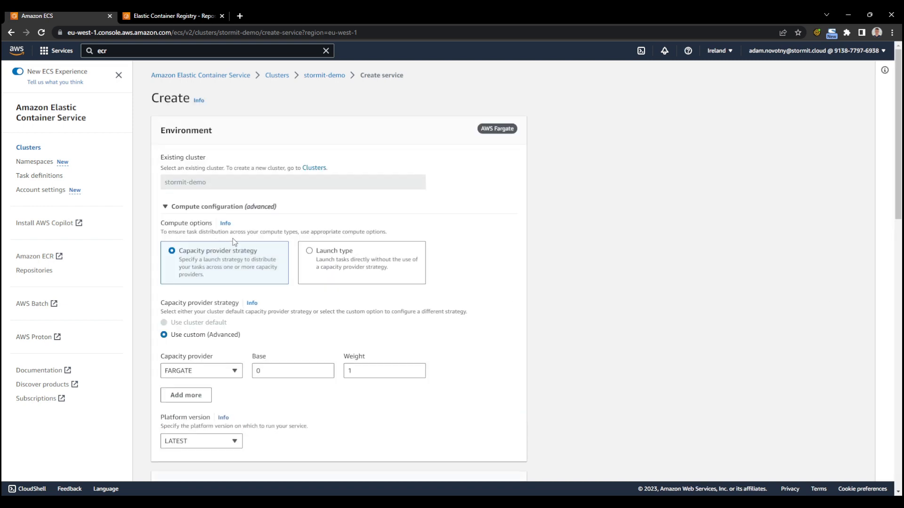
# - Examine the service's compute configuration and the available capacity providers, keeping FARGATE
pyautogui.scroll(-1, 254, 243)
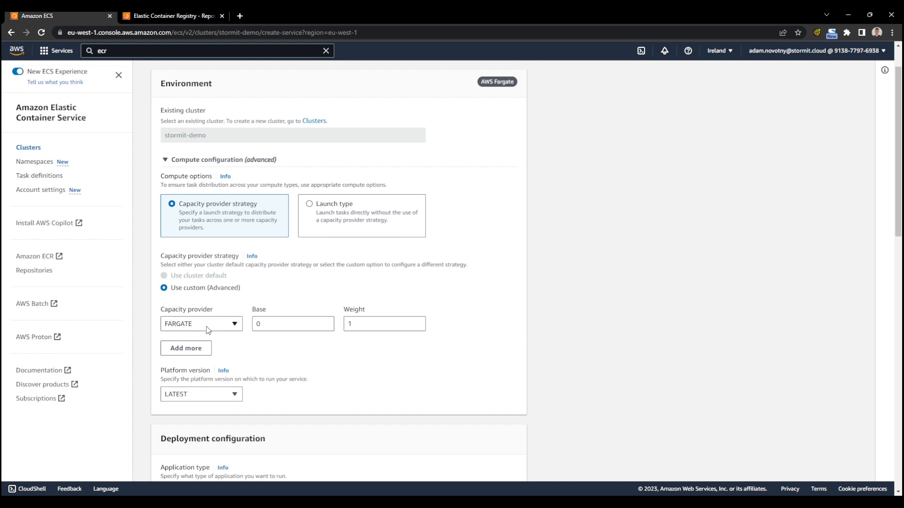
pyautogui.scroll(-1, 209, 327)
pyautogui.scroll(-2, 234, 312)
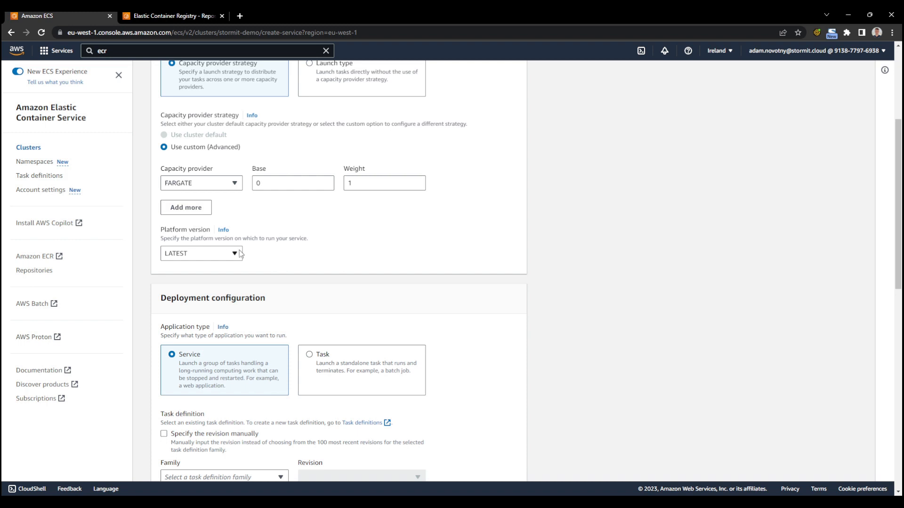
pyautogui.click(207, 184)
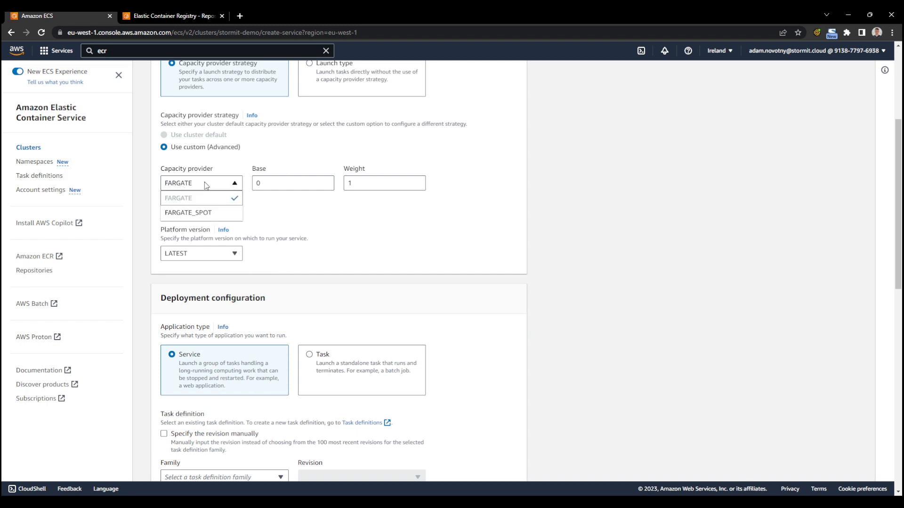
pyautogui.click(274, 222)
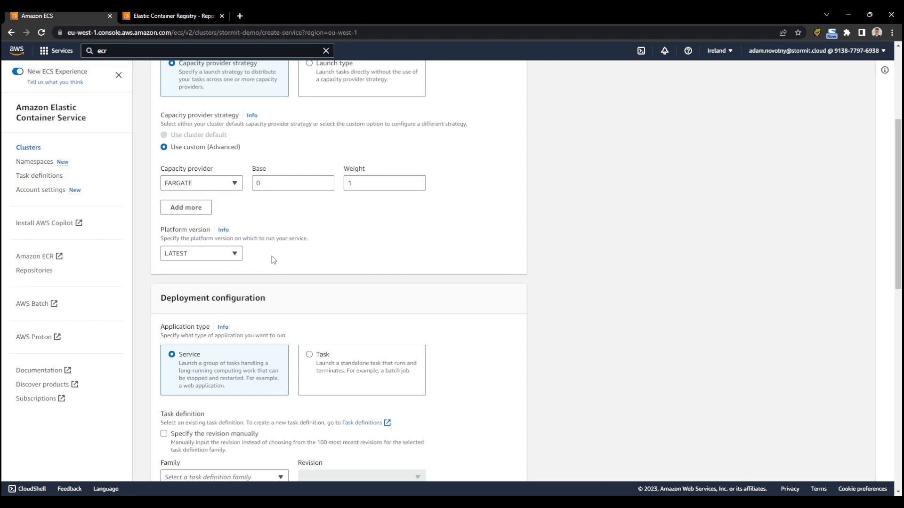
# - Use the stormit-nodejs task definition family at revision 1 (LATEST) for the service and name the service nodejsapp
pyautogui.scroll(-2, 275, 261)
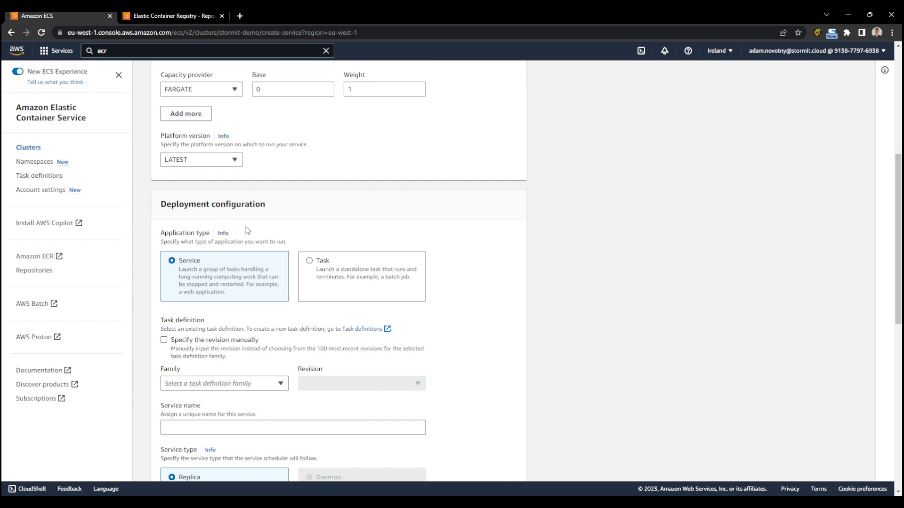
pyautogui.scroll(-3, 247, 231)
pyautogui.click(255, 243)
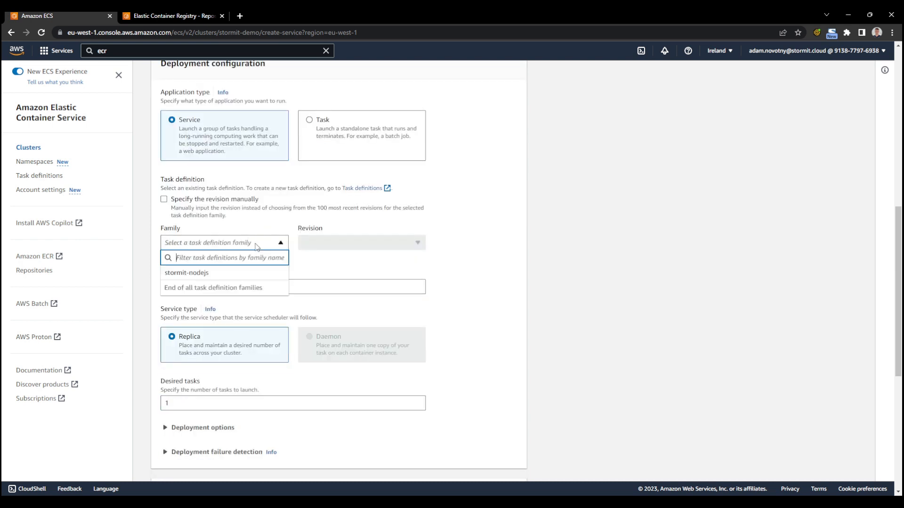
pyautogui.click(214, 274)
pyautogui.click(334, 244)
pyautogui.click(334, 244)
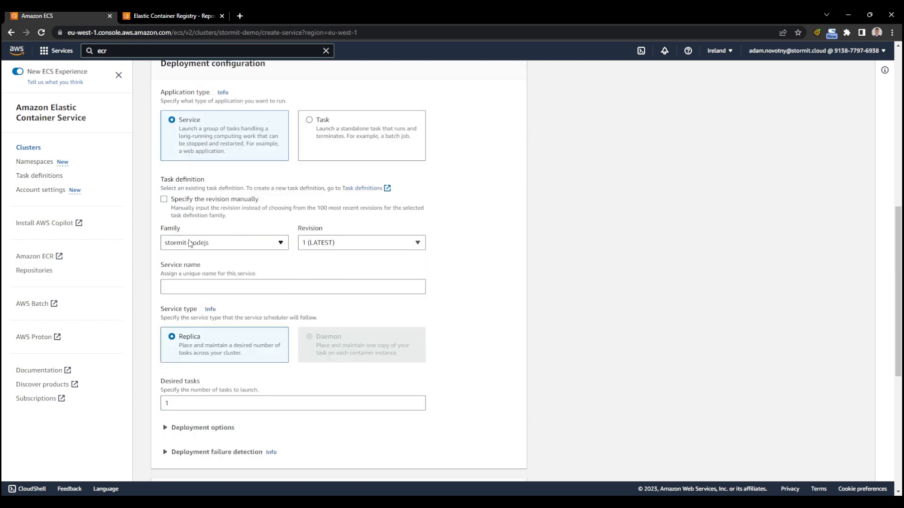
pyautogui.click(197, 290)
pyautogui.write('nodejsapp')
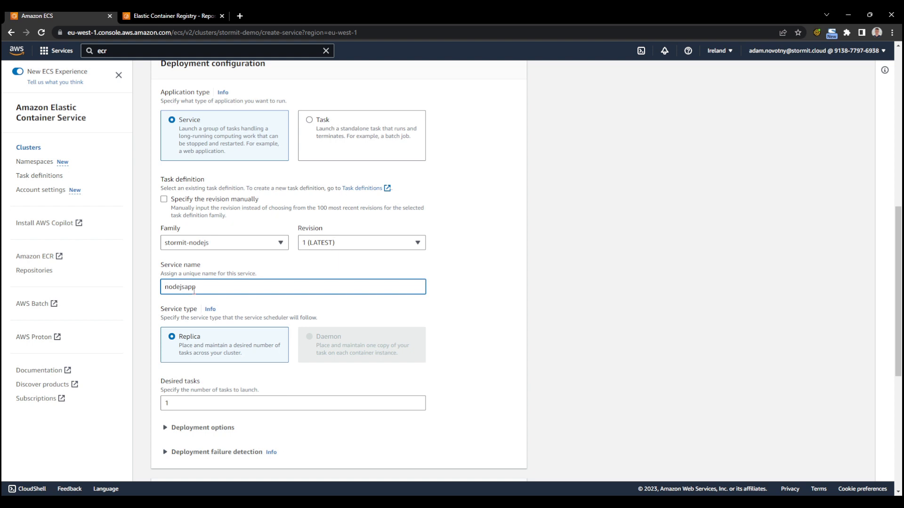
# - Look through the service's deployment options and deployment failure detection settings
pyautogui.scroll(-2, 197, 290)
pyautogui.click(214, 335)
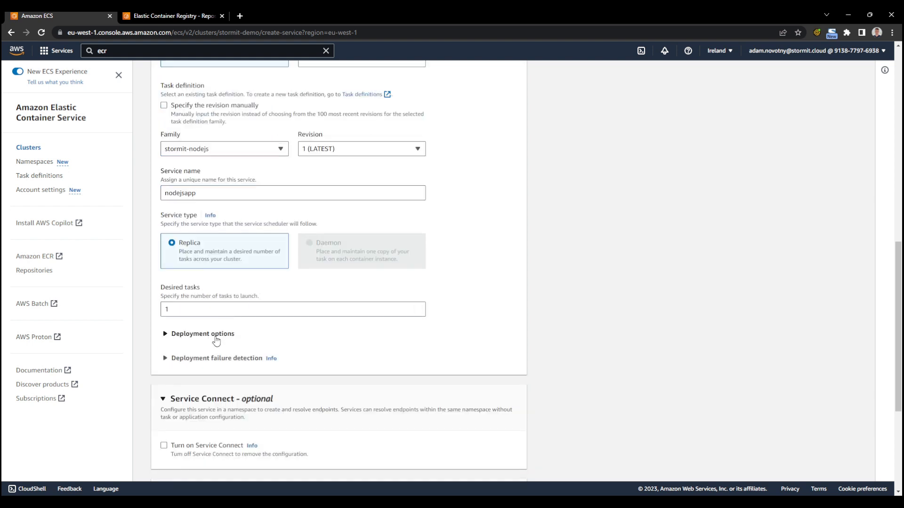
pyautogui.scroll(-2, 216, 349)
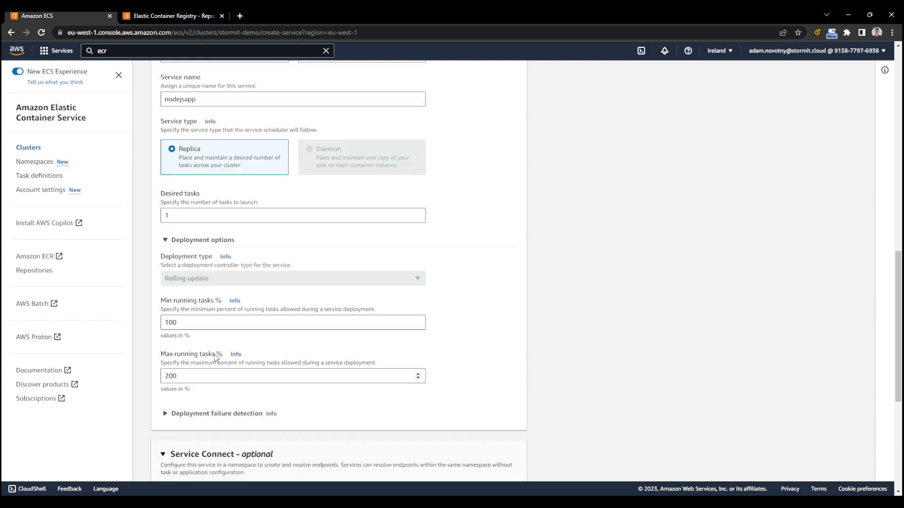
pyautogui.click(200, 241)
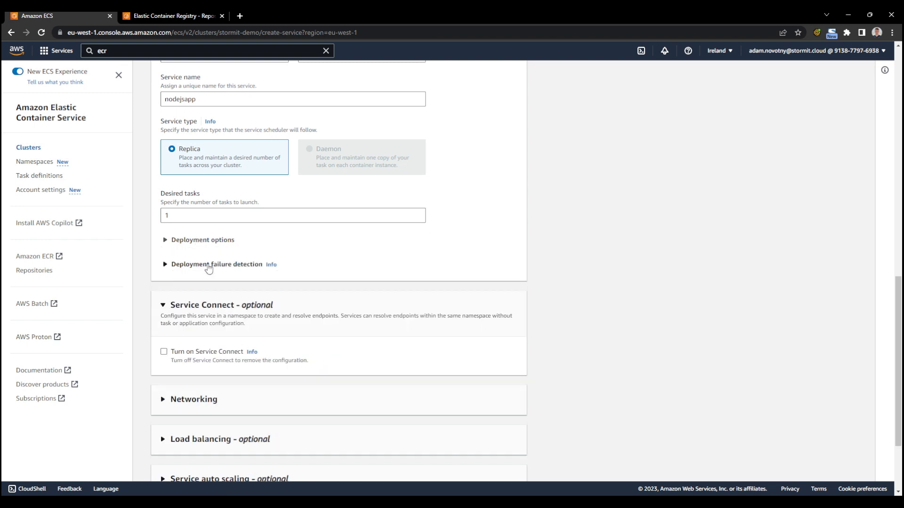
pyautogui.click(209, 266)
pyautogui.click(209, 266)
pyautogui.scroll(-2, 226, 268)
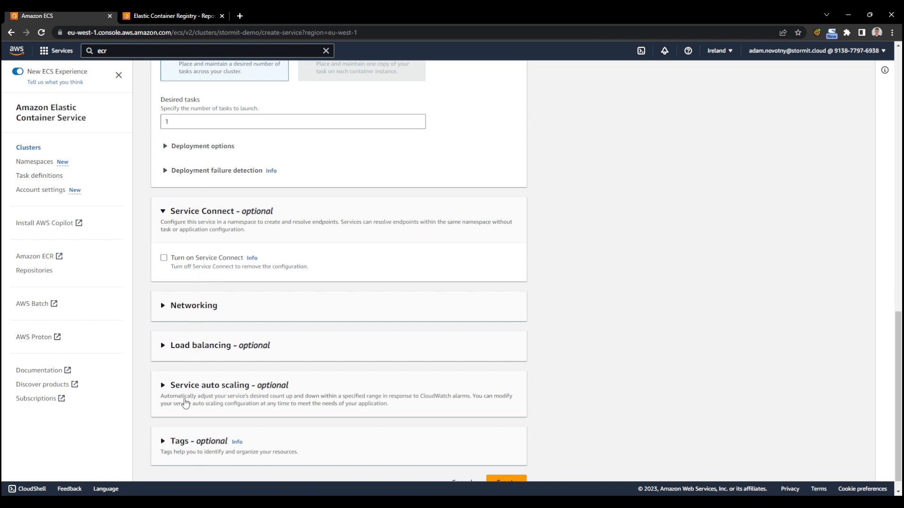
# - Set the service's load balancer type to Application Load Balancer
pyautogui.click(211, 346)
pyautogui.scroll(-2, 211, 347)
pyautogui.click(205, 330)
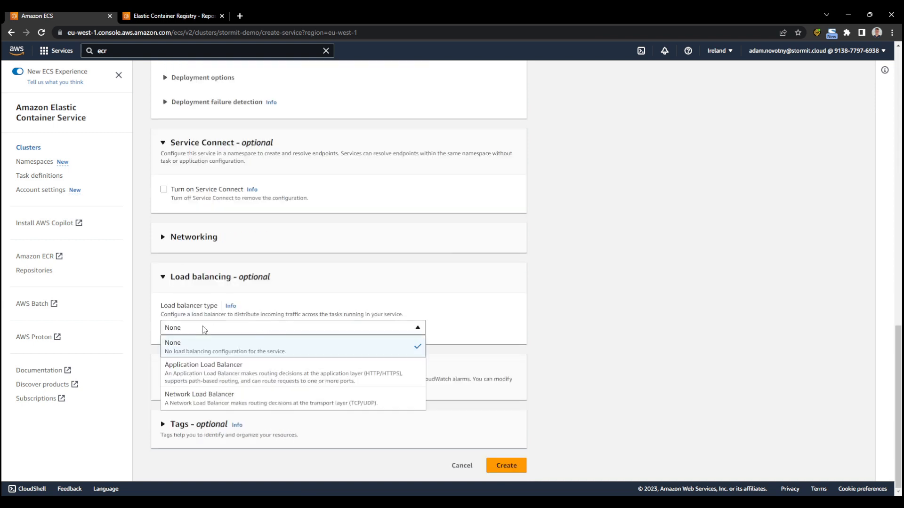
pyautogui.click(210, 376)
# - Name the new load balancer nodejs
pyautogui.scroll(-3, 284, 352)
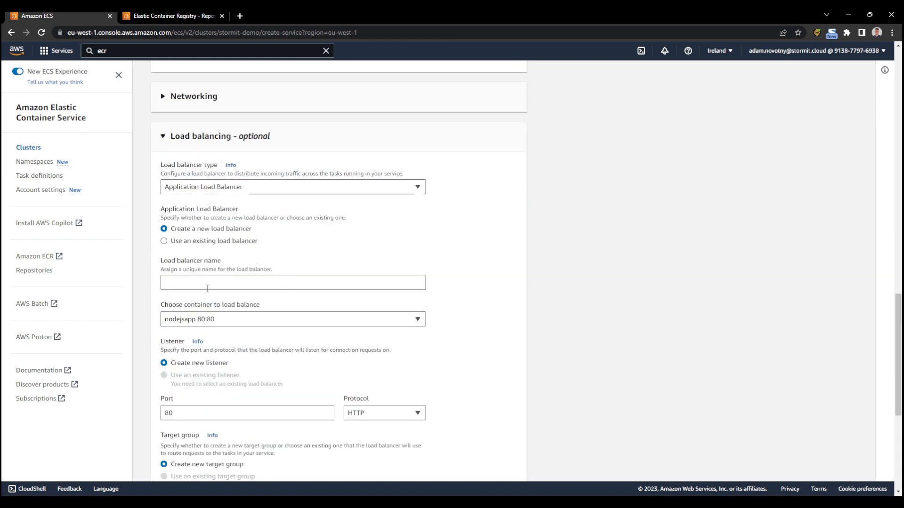
pyautogui.scroll(-1, 234, 265)
pyautogui.click(199, 234)
pyautogui.write('nodejs')
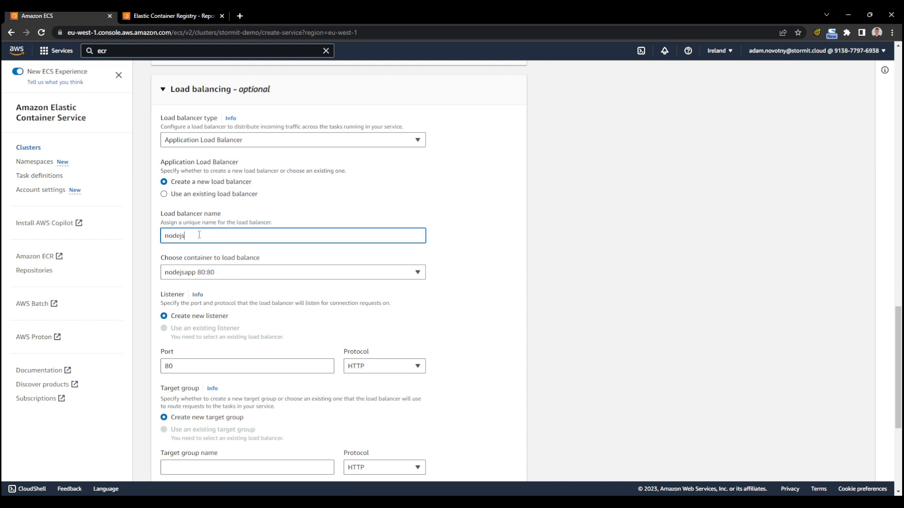
# - Complete the new load balancer's name as nodejsappstormit and name the new target group nodejsappfargate
pyautogui.write('appstormit')
pyautogui.scroll(-1, 220, 244)
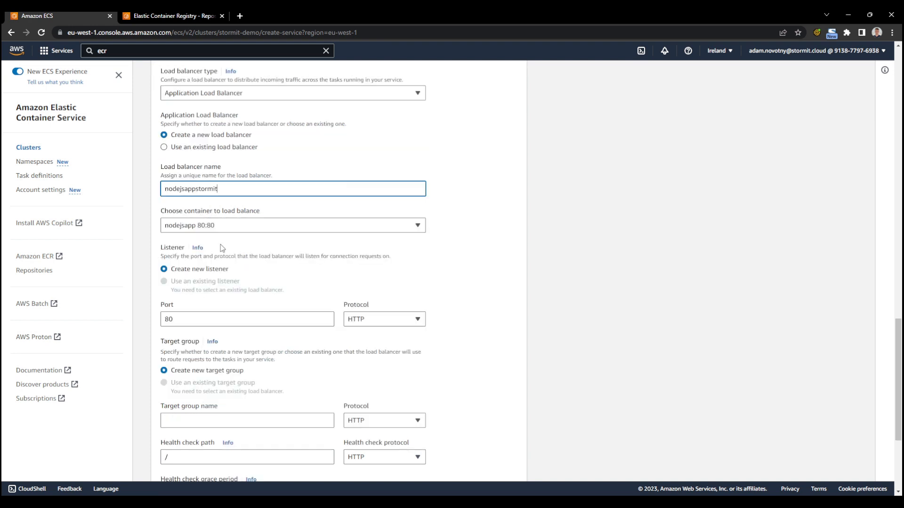
pyautogui.scroll(-1, 271, 278)
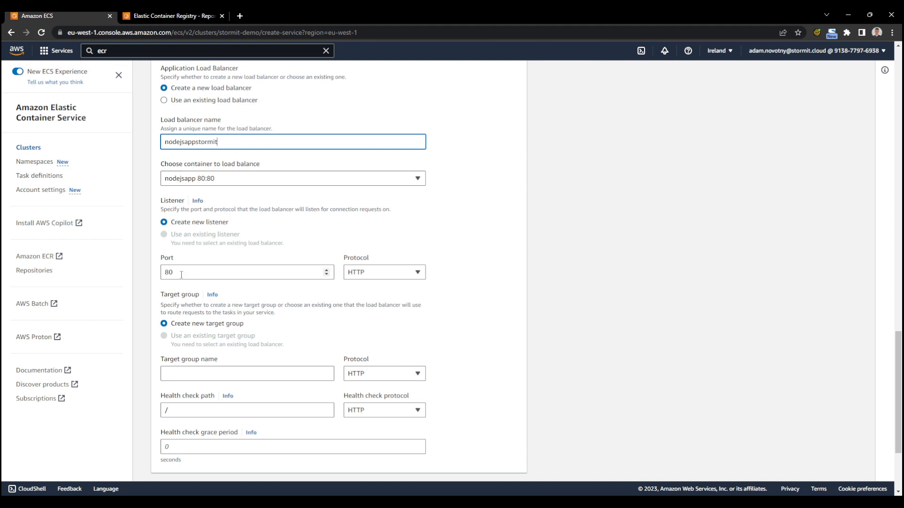
pyautogui.scroll(-1, 187, 294)
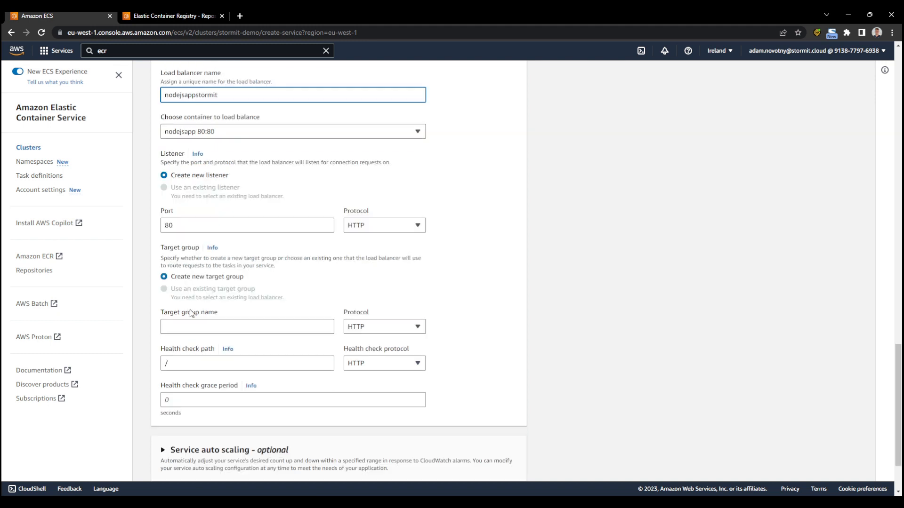
pyautogui.click(203, 330)
pyautogui.write('nodejsapp')
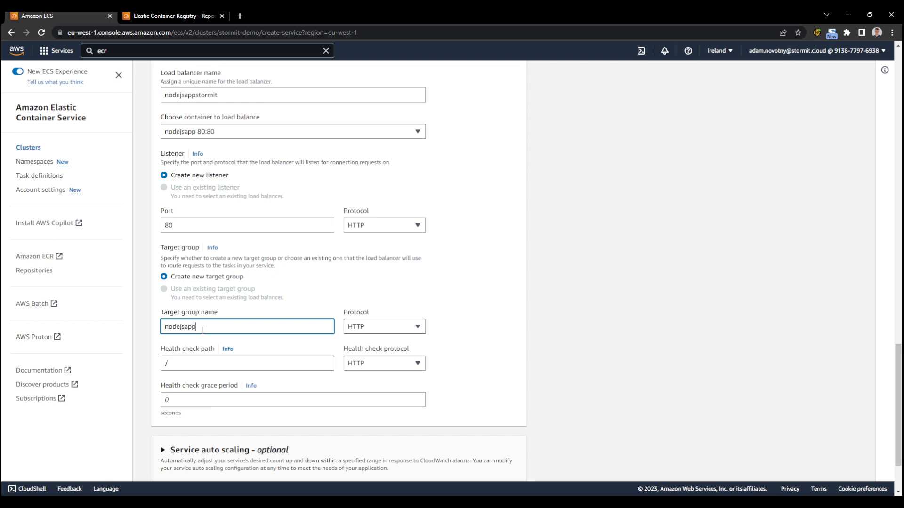
pyautogui.write('fargate')
pyautogui.scroll(-1, 231, 328)
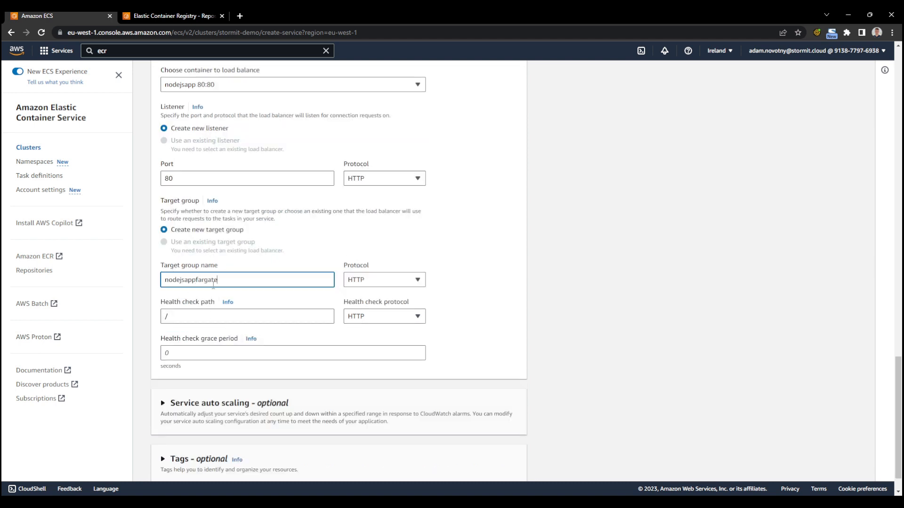
# - Enable service auto scaling for the service
pyautogui.scroll(-1, 216, 294)
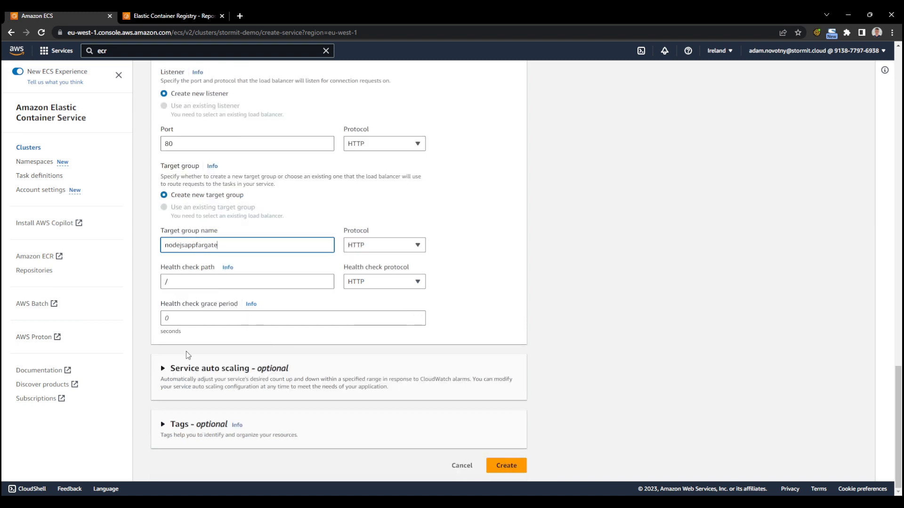
pyautogui.click(179, 370)
pyautogui.scroll(-1, 245, 347)
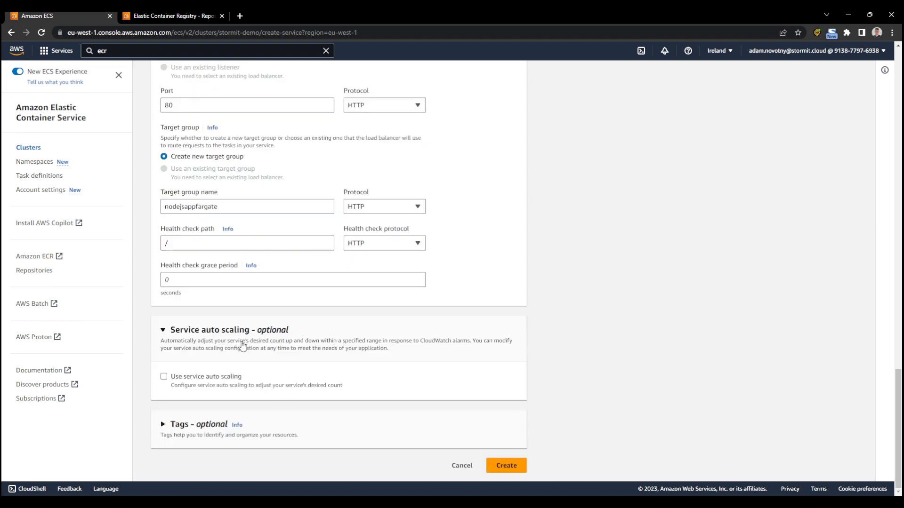
pyautogui.click(203, 376)
pyautogui.scroll(20, 214, 351)
pyautogui.scroll(-10, 220, 344)
pyautogui.scroll(-10, 220, 344)
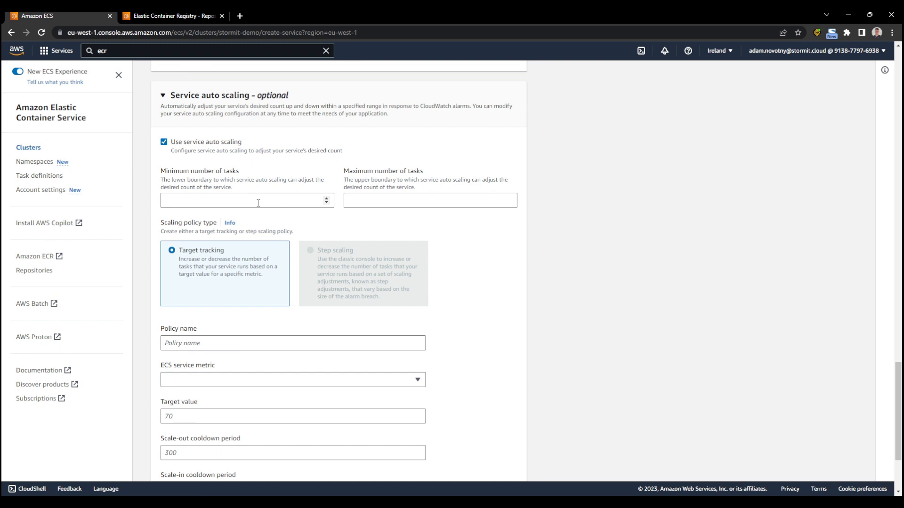
# - Set the auto scaling limits to a minimum of 1 task and a maximum of 2 tasks
pyautogui.scroll(1, 261, 221)
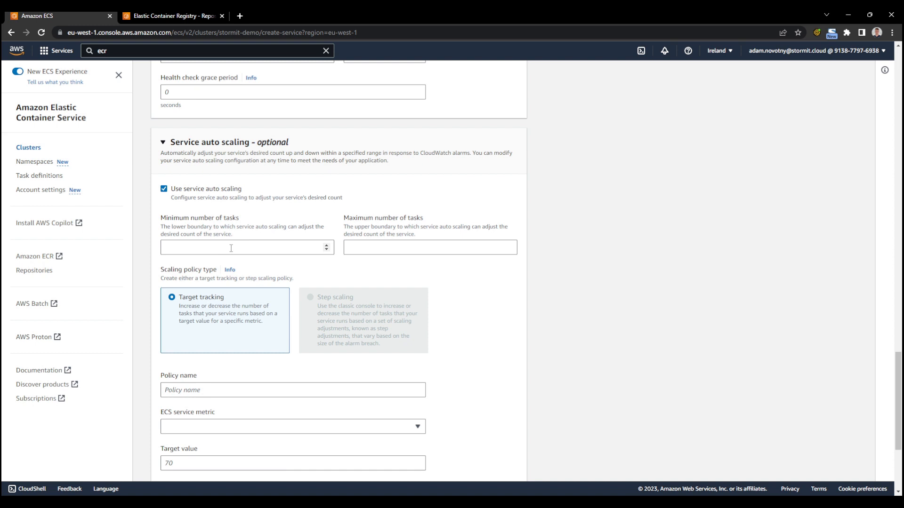
pyautogui.click(209, 247)
pyautogui.write('1')
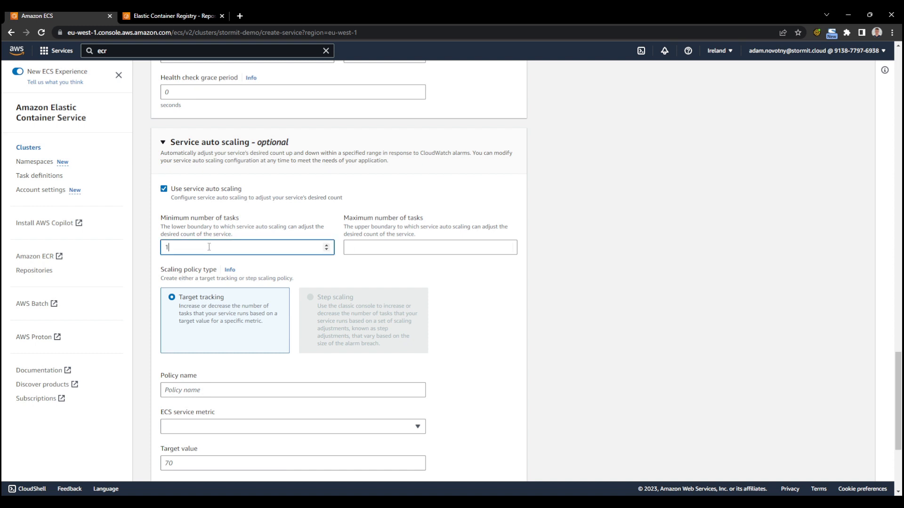
pyautogui.click(348, 248)
pyautogui.write('2')
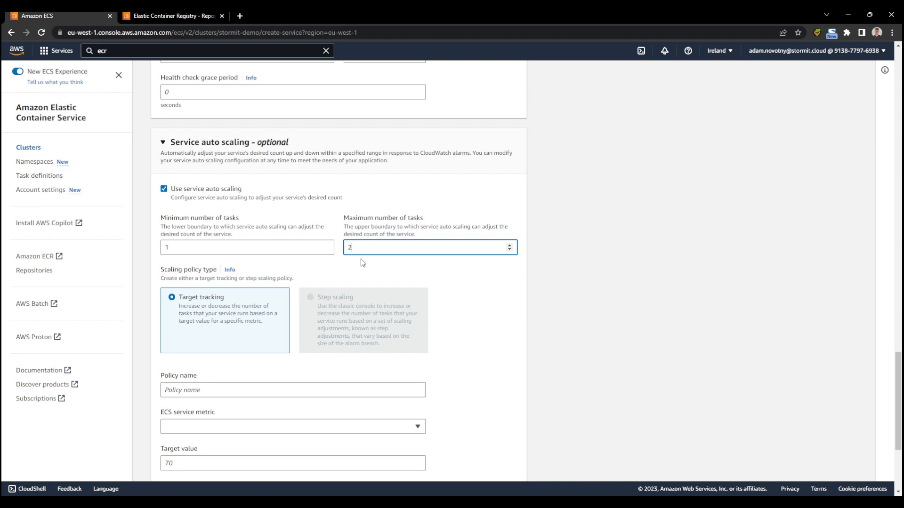
# - Review the minimum and maximum task limits and the scaling policy type options
pyautogui.scroll(-2, 263, 269)
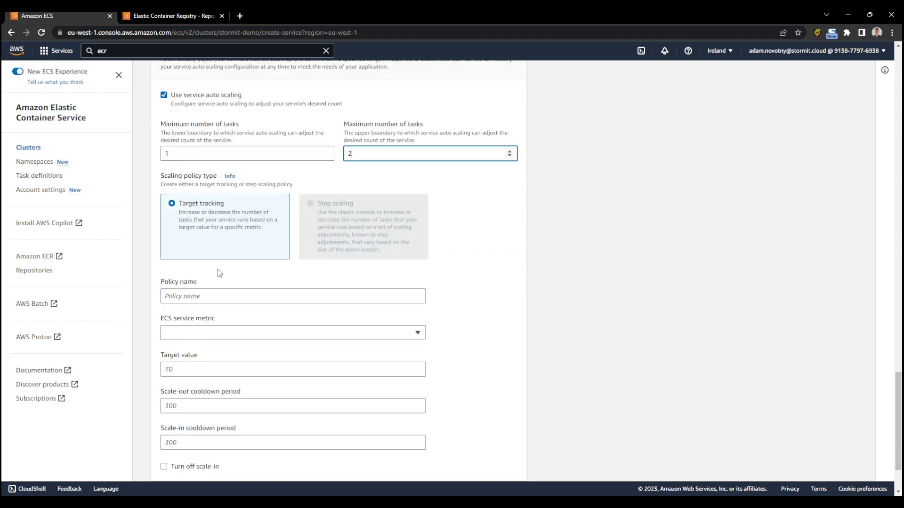
pyautogui.scroll(1, 224, 320)
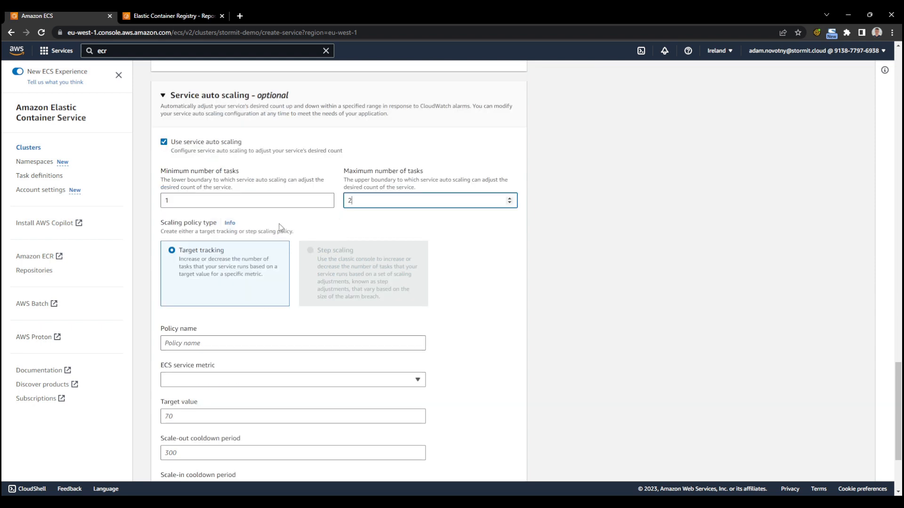
pyautogui.scroll(-1, 277, 227)
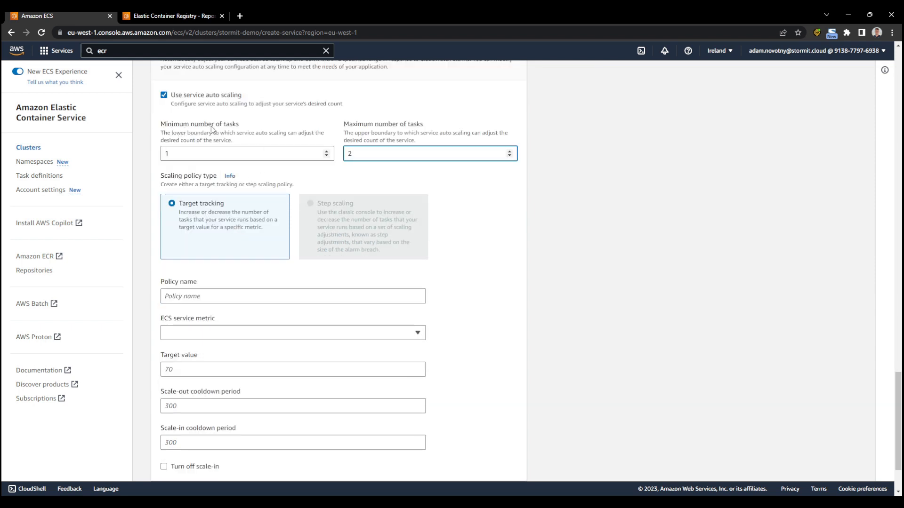
pyautogui.click(186, 152)
pyautogui.click(273, 176)
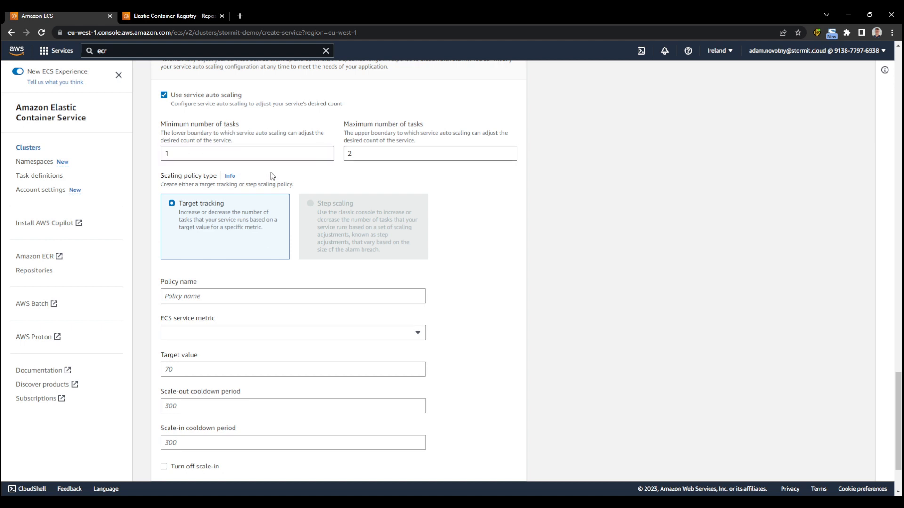
pyautogui.click(372, 160)
pyautogui.click(384, 172)
pyautogui.scroll(1, 367, 177)
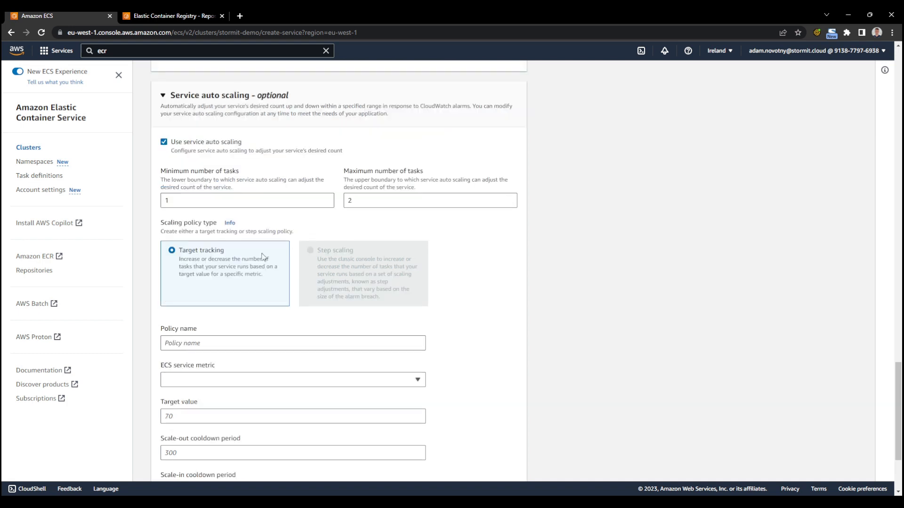
# - Name the target tracking scaling policy scalingfargate
pyautogui.click(206, 344)
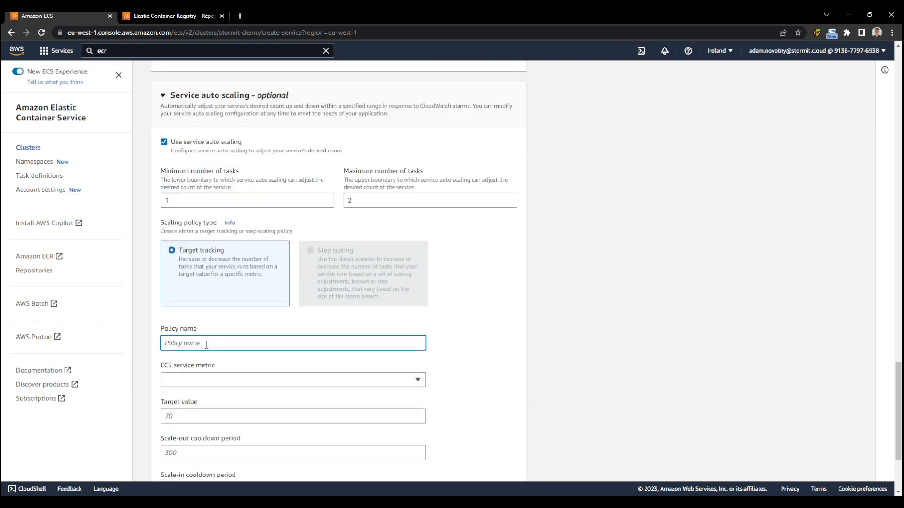
pyautogui.write('scalingfargate')
pyautogui.scroll(-1, 144, 344)
# - Examine the ECS service metrics offered for the scaling policy alongside the maximum number of tasks
pyautogui.click(179, 336)
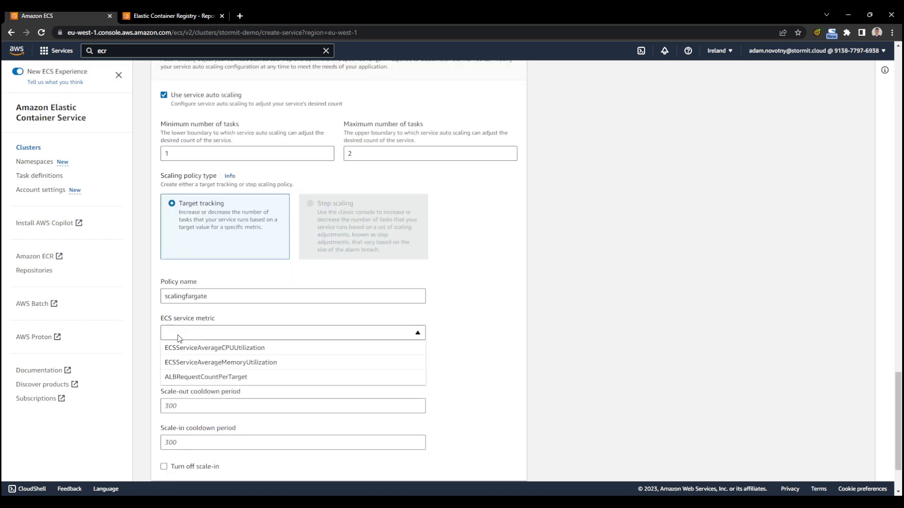
pyautogui.scroll(-1, 178, 338)
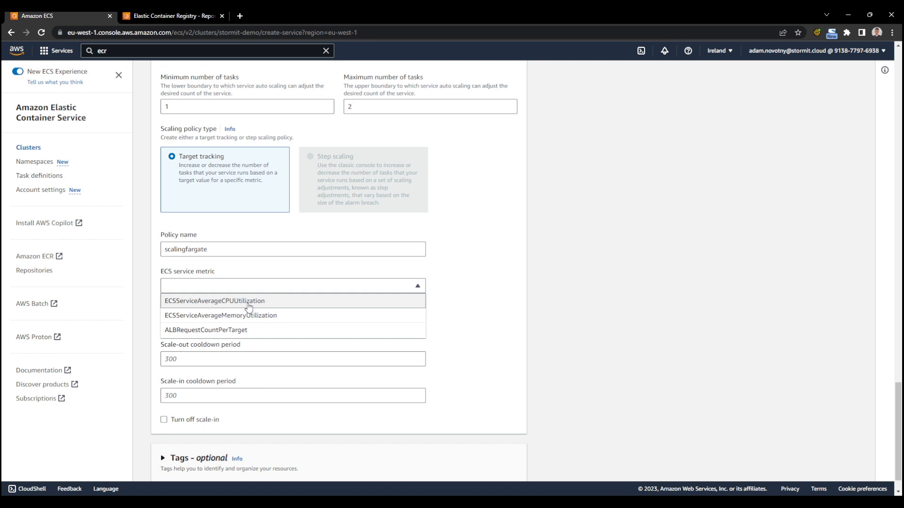
pyautogui.click(360, 109)
pyautogui.moveTo(360, 105); pyautogui.dragTo(346, 106)
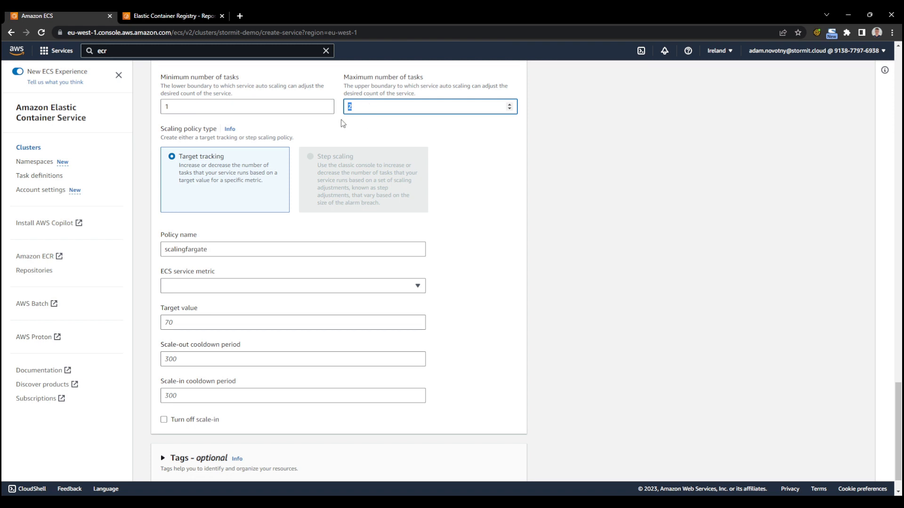
pyautogui.click(461, 248)
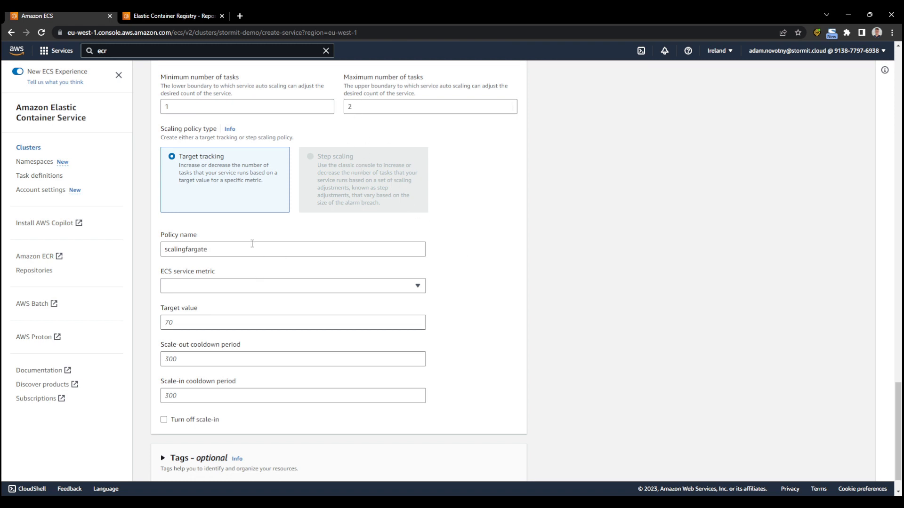
pyautogui.click(356, 105)
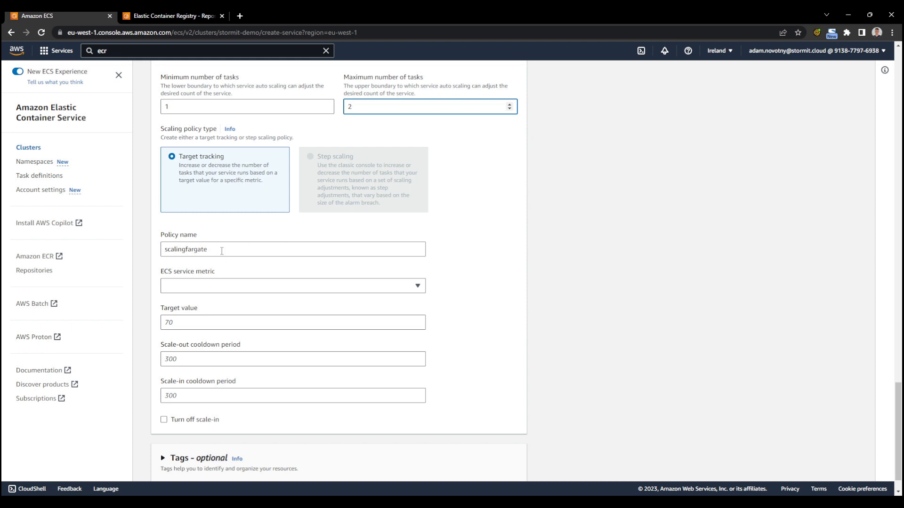
pyautogui.click(205, 286)
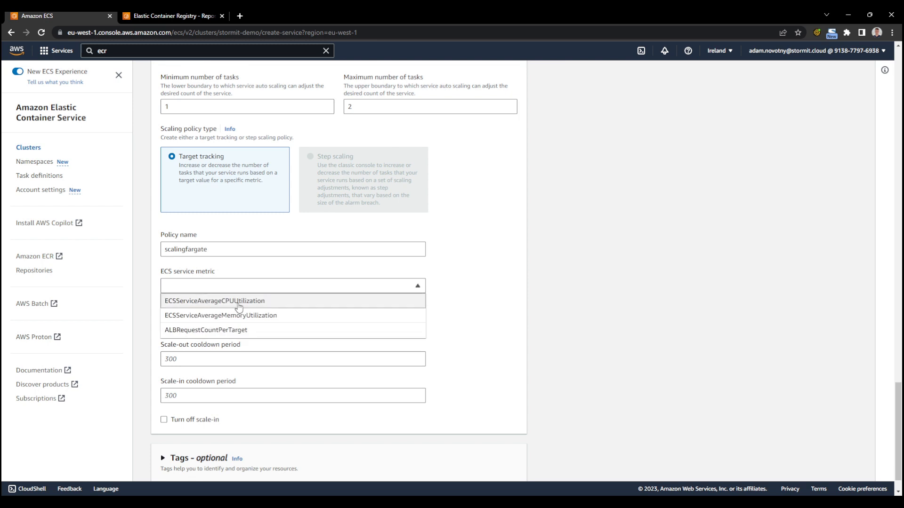
pyautogui.click(355, 132)
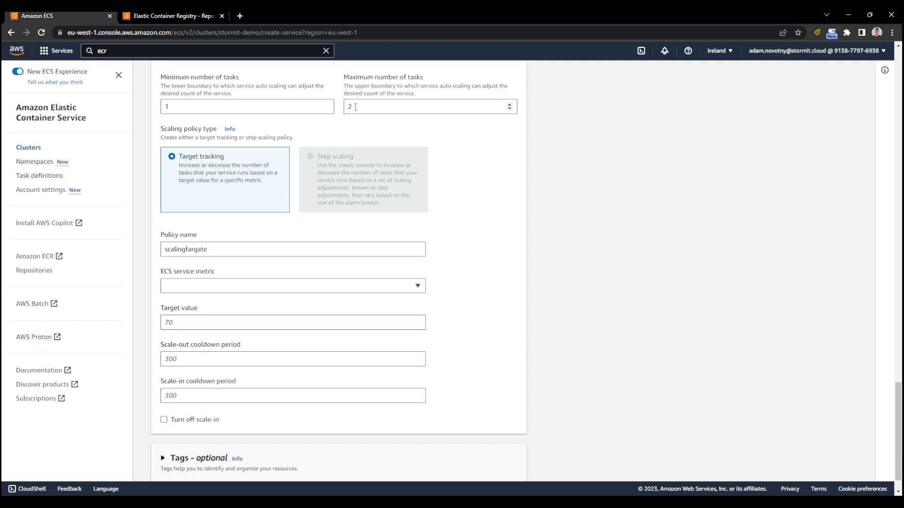
# - Make the scaling policy track the ALBRequestCountPerTarget metric with a target value of 10
pyautogui.click(193, 286)
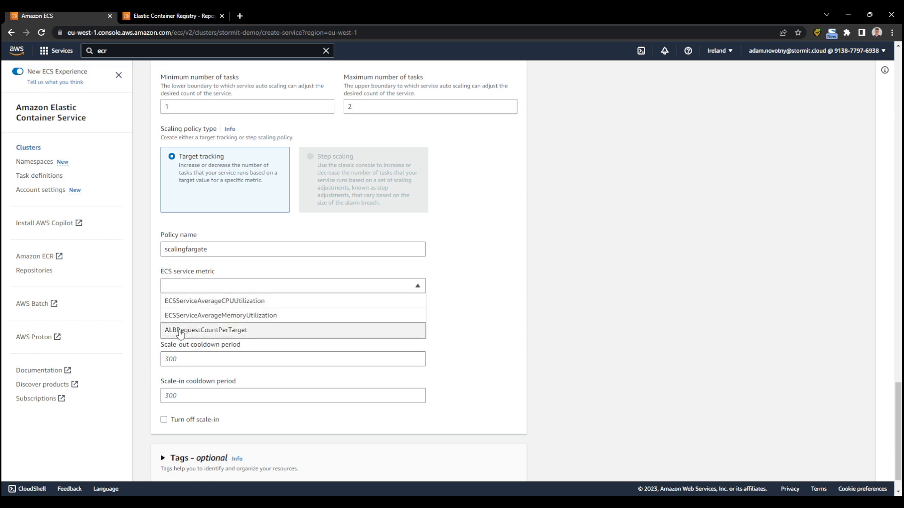
pyautogui.click(230, 331)
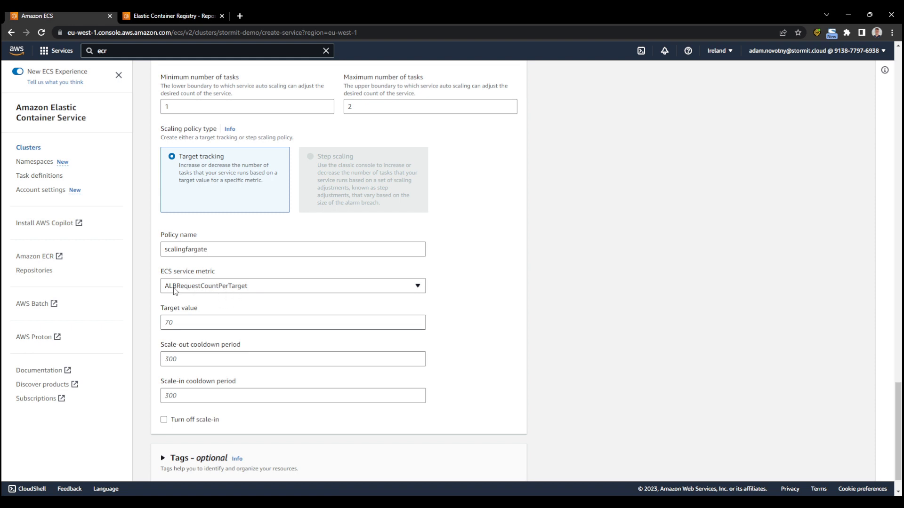
pyautogui.click(192, 328)
pyautogui.write('10')
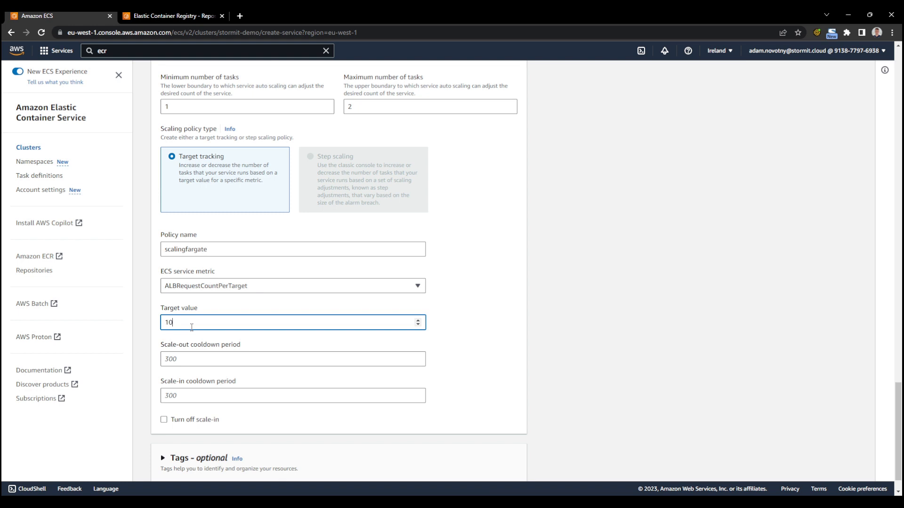
pyautogui.click(491, 324)
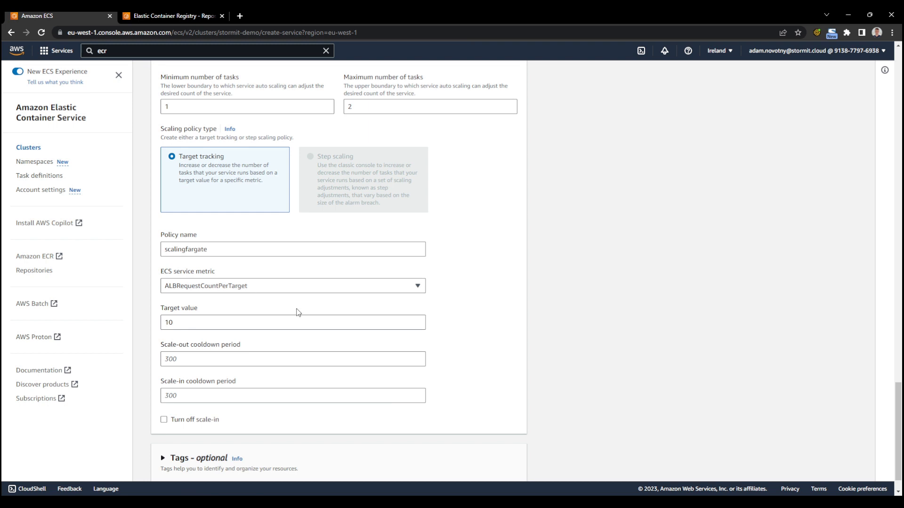
# - Review the auto scaling settings, including the scale-out and scale-in cooldown periods
pyautogui.scroll(-1, 245, 342)
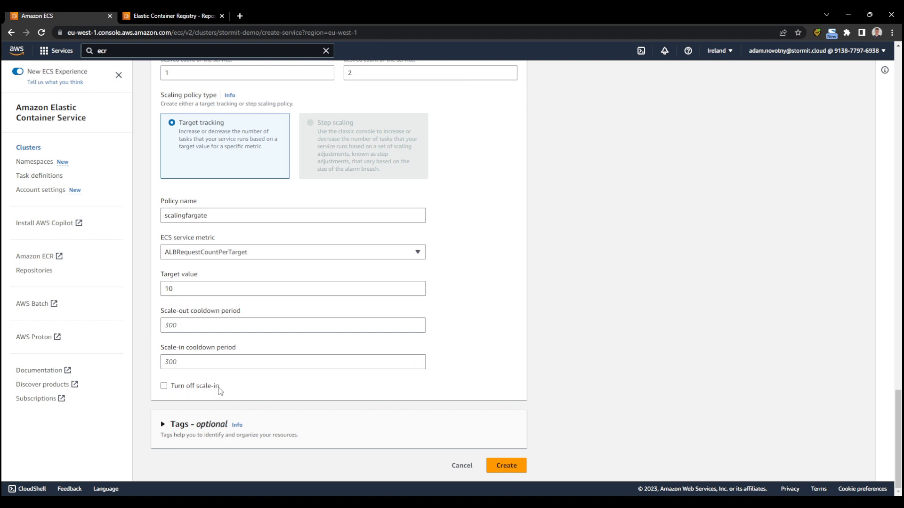
pyautogui.scroll(1, 235, 384)
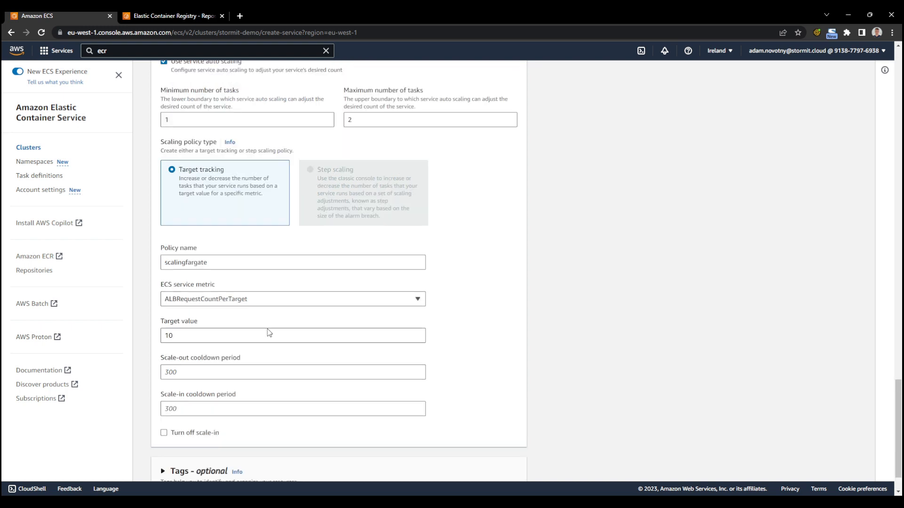
pyautogui.scroll(-1, 274, 246)
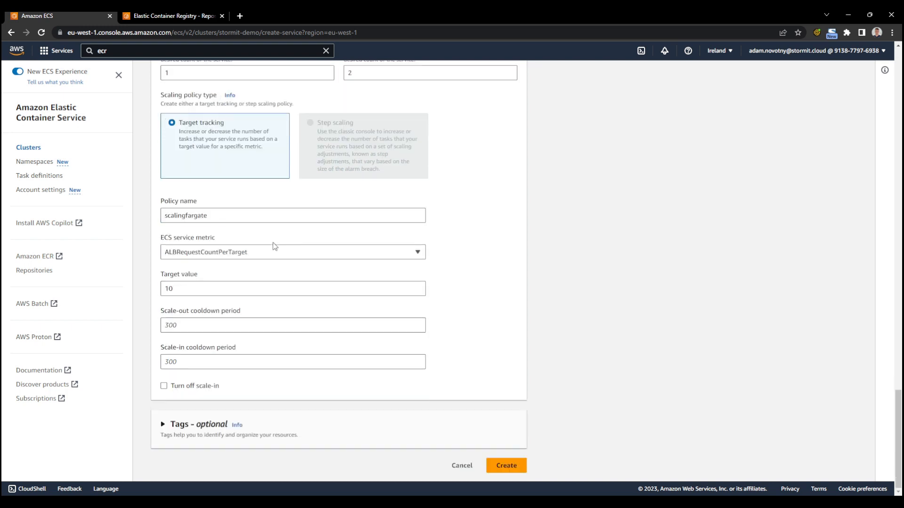
pyautogui.scroll(1, 202, 392)
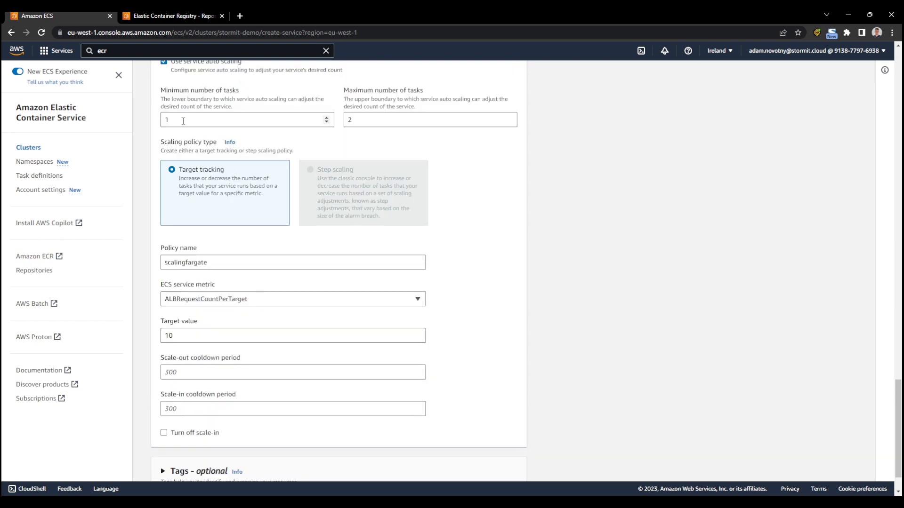
pyautogui.scroll(-1, 216, 436)
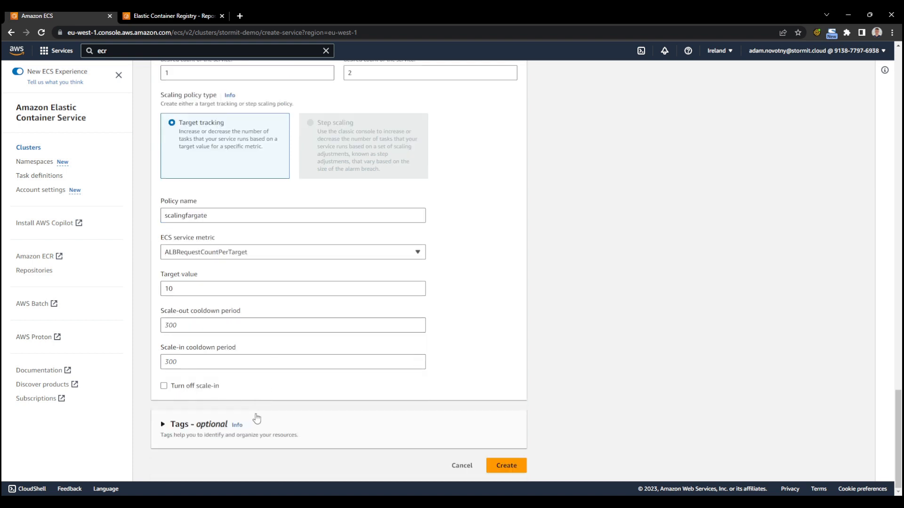
pyautogui.click(193, 326)
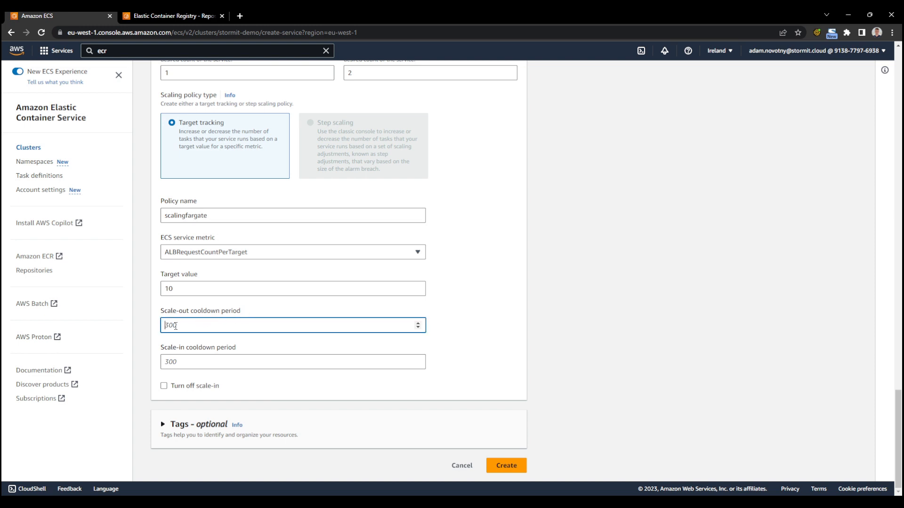
pyautogui.click(189, 363)
pyautogui.click(181, 326)
pyautogui.click(487, 316)
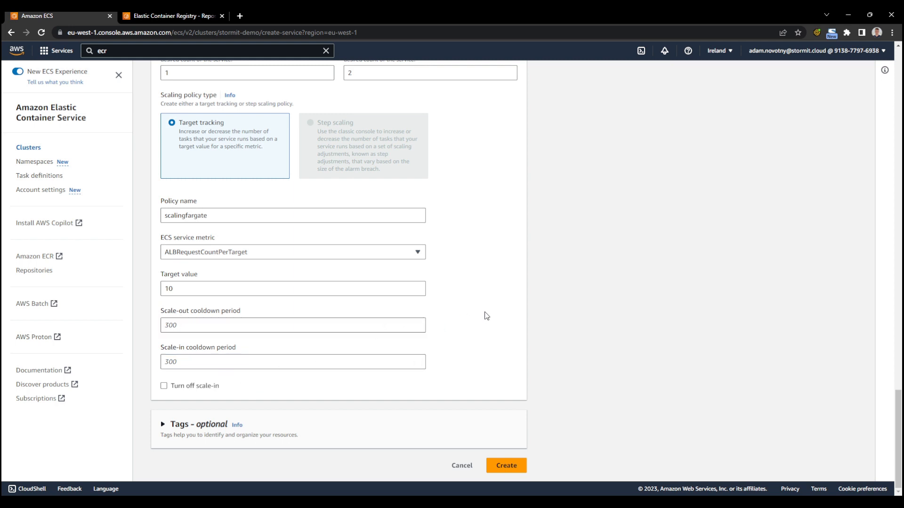
# - Check the auto scaling settings once more and create the ECS service with the configured options
pyautogui.scroll(3, 482, 328)
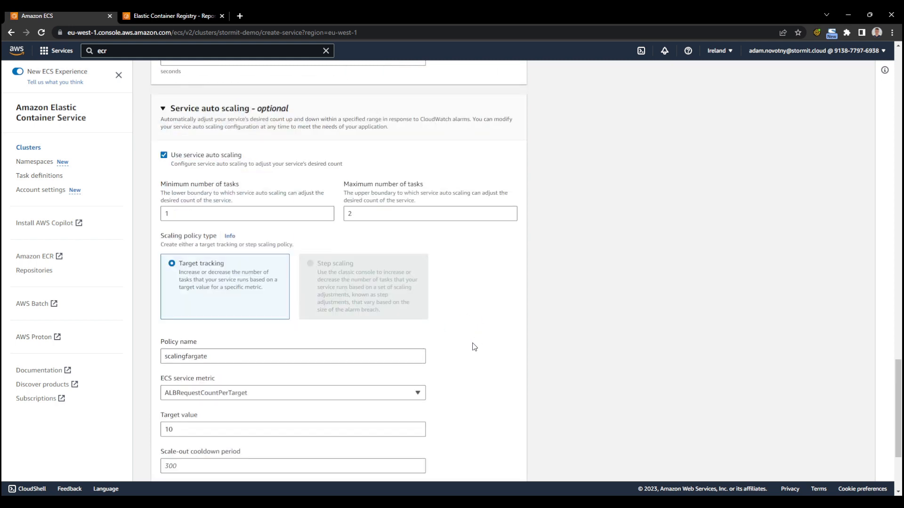
pyautogui.scroll(-3, 475, 346)
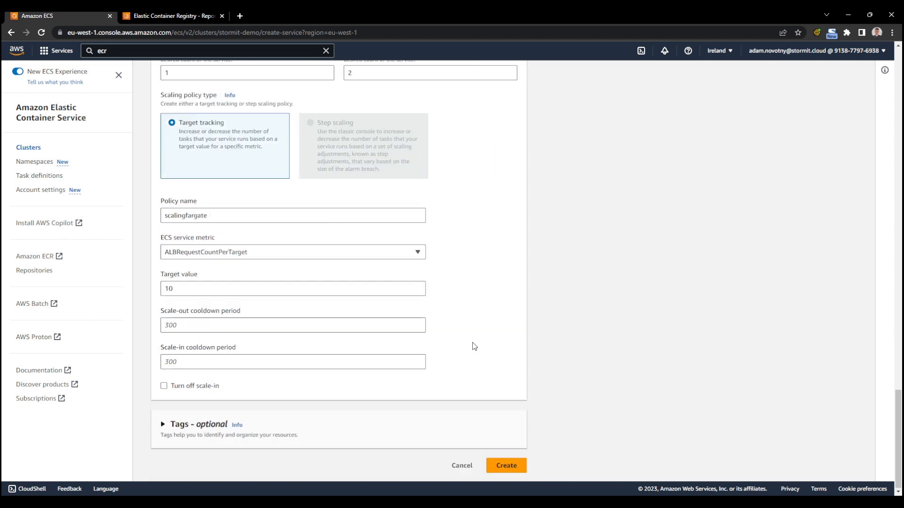
pyautogui.click(519, 470)
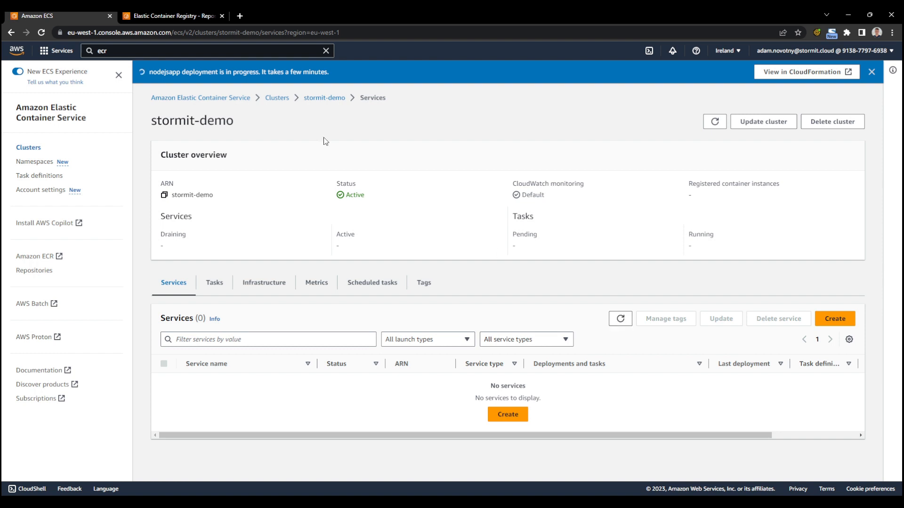
# - Examine the events of the service's CloudFormation stack to follow which resources get created, and close the stack page
pyautogui.click(789, 73)
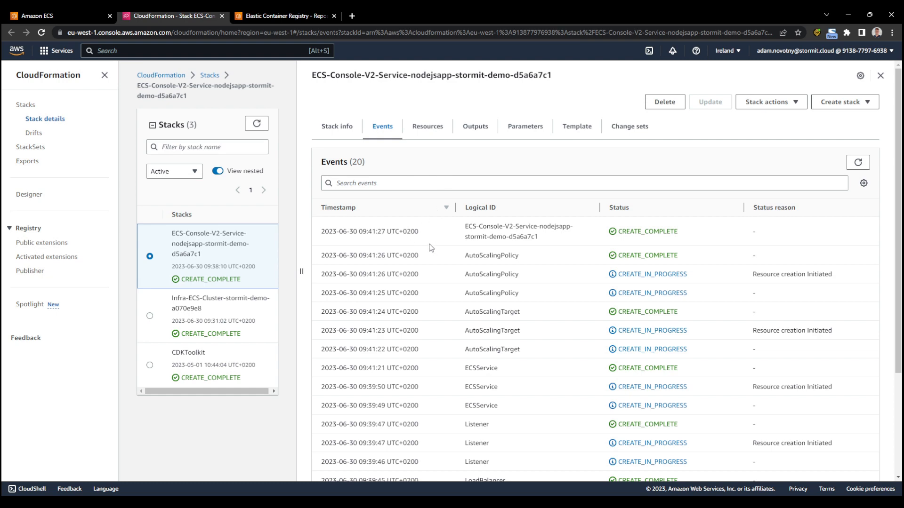
pyautogui.scroll(-3, 435, 249)
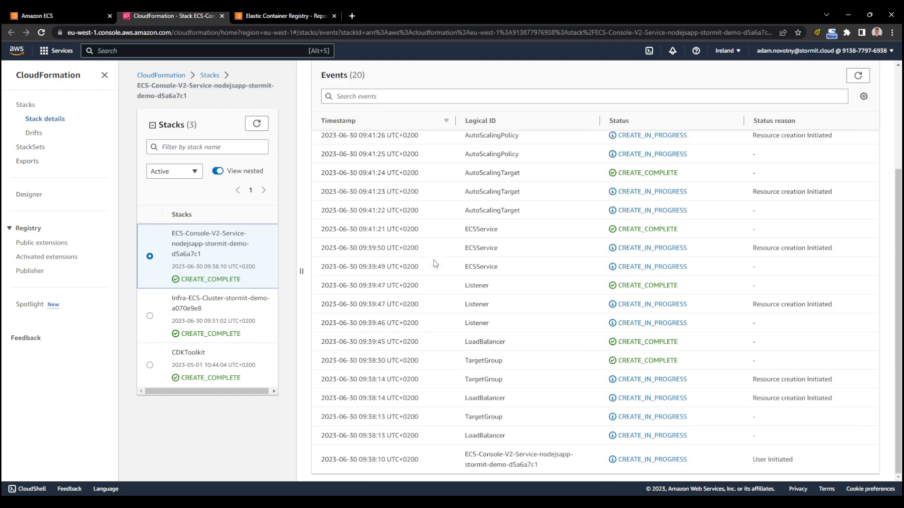
pyautogui.scroll(3, 435, 271)
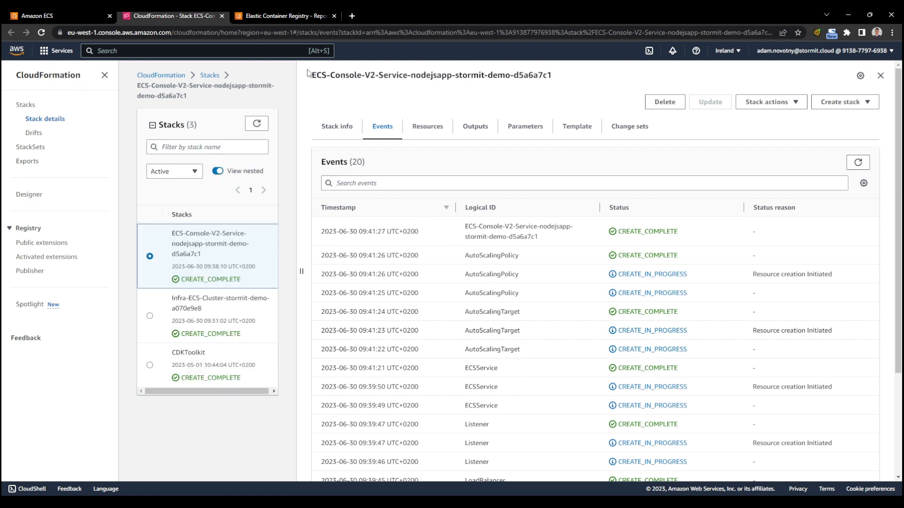
pyautogui.click(221, 15)
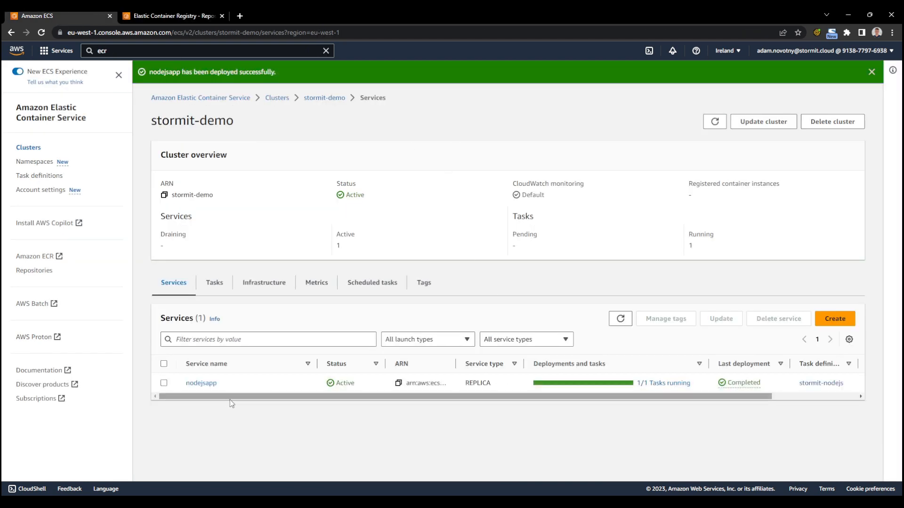
# - Open the load balancer of the nodejsapp service and copy its DNS name
pyautogui.click(195, 386)
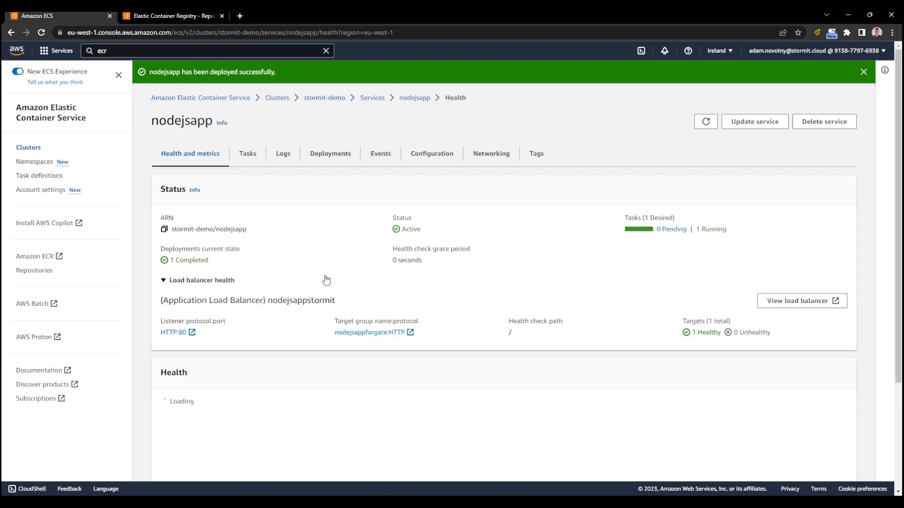
pyautogui.scroll(-3, 330, 278)
pyautogui.scroll(3, 359, 255)
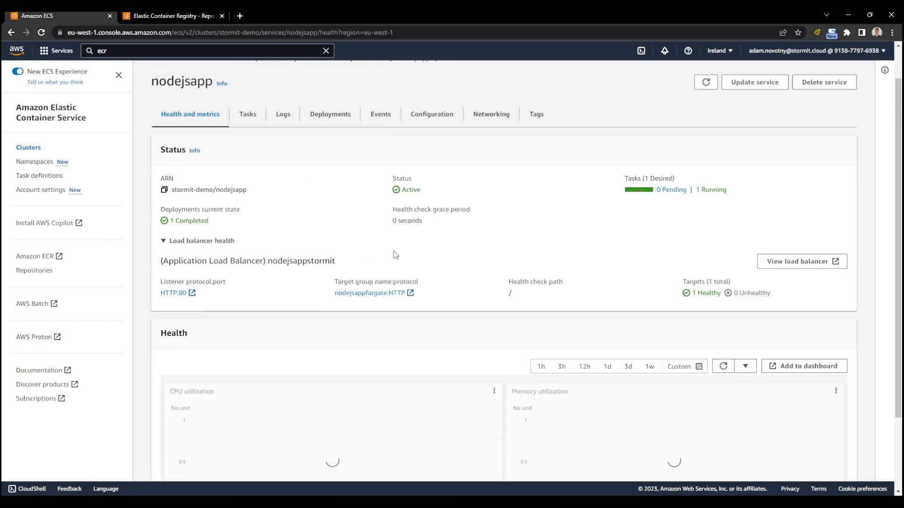
pyautogui.click(783, 305)
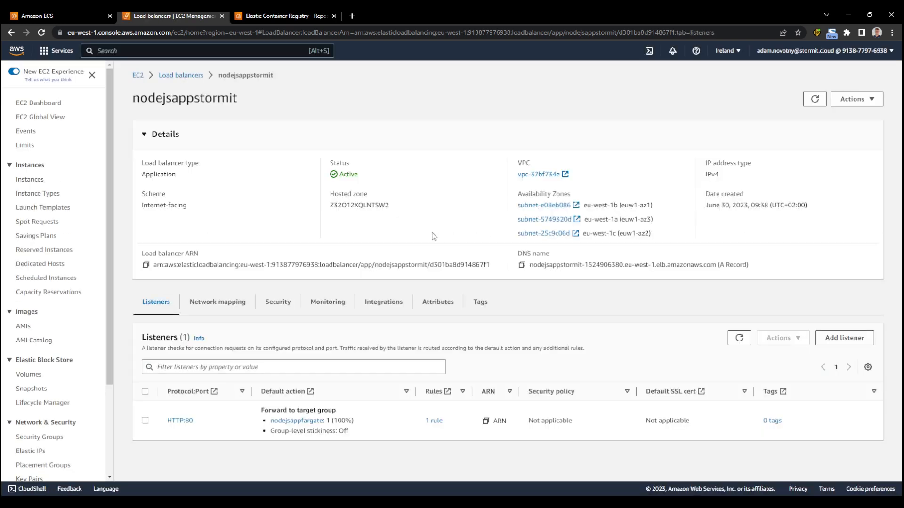
pyautogui.click(522, 265)
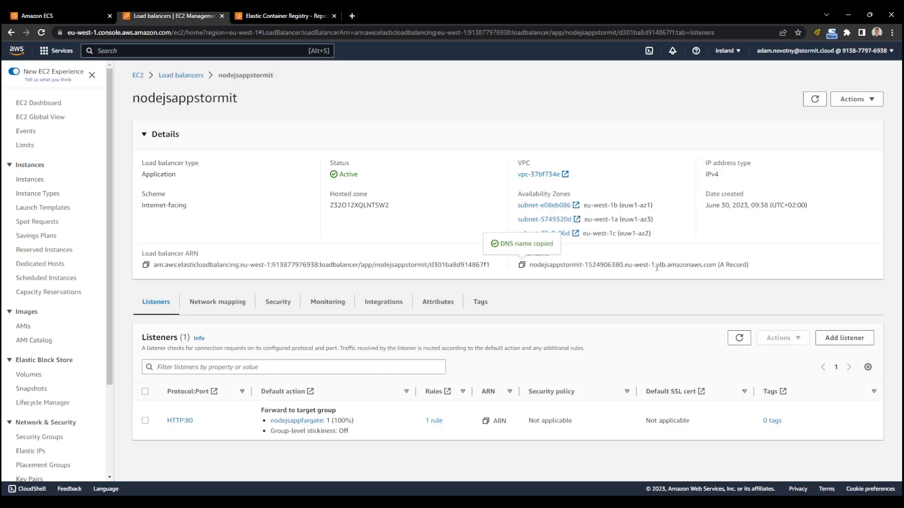
pyautogui.moveTo(718, 268); pyautogui.dragTo(527, 267)
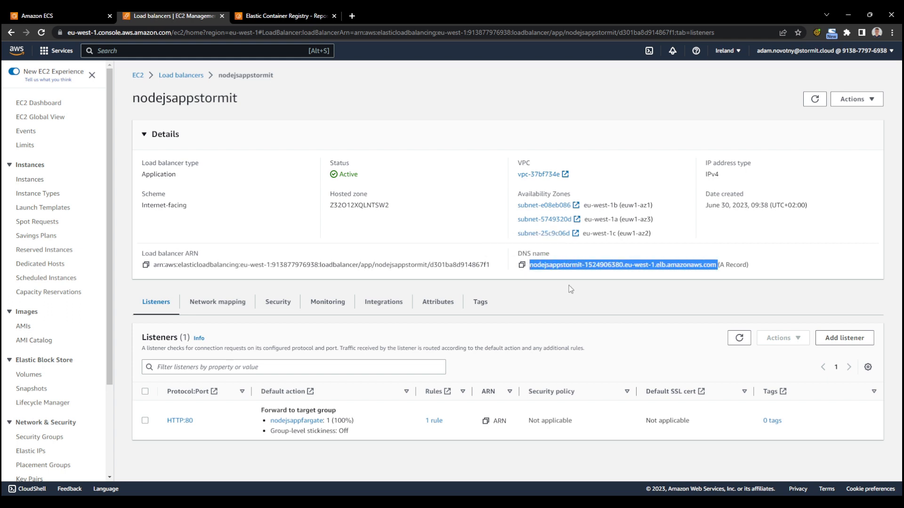
# - Load the copied load balancer DNS name in a new browser tab to test the app's response, and close the page
pyautogui.click(347, 21)
pyautogui.hotkey('ctrl', 'v')
pyautogui.press('Return')
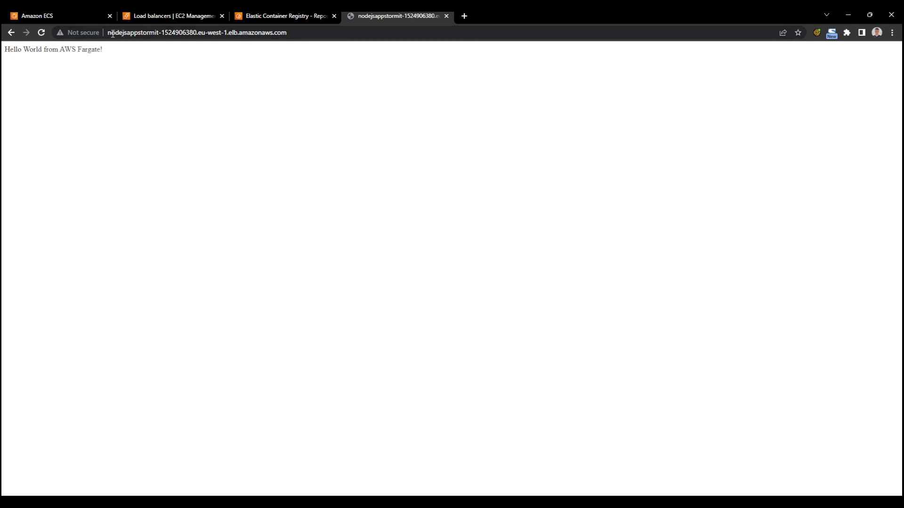
pyautogui.moveTo(105, 50); pyautogui.dragTo(3, 49)
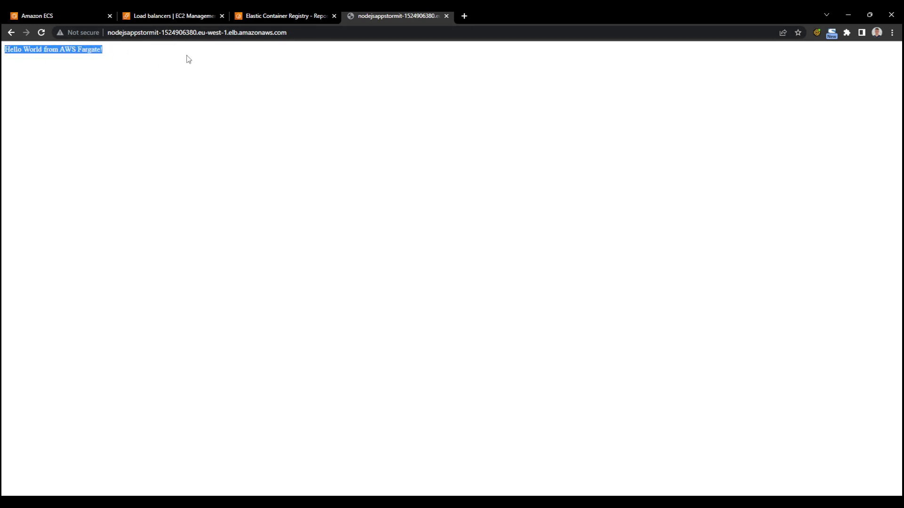
pyautogui.click(120, 49)
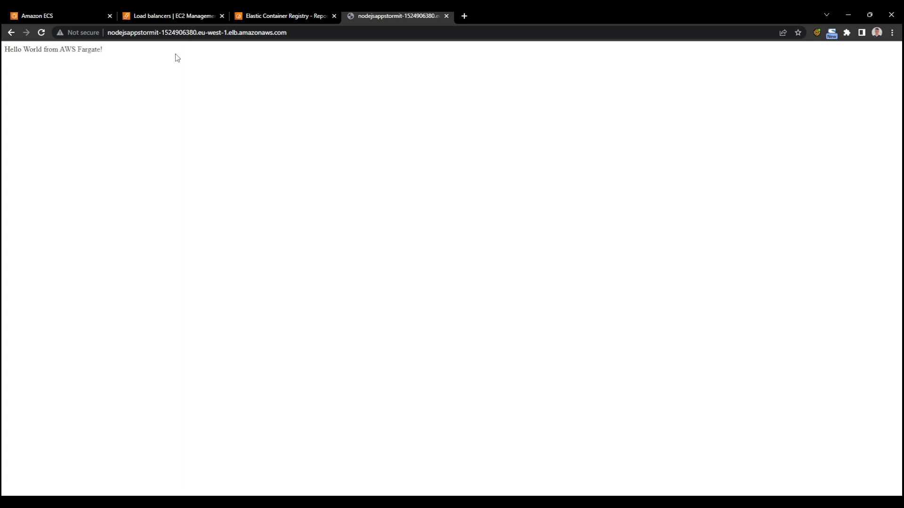
pyautogui.click(446, 16)
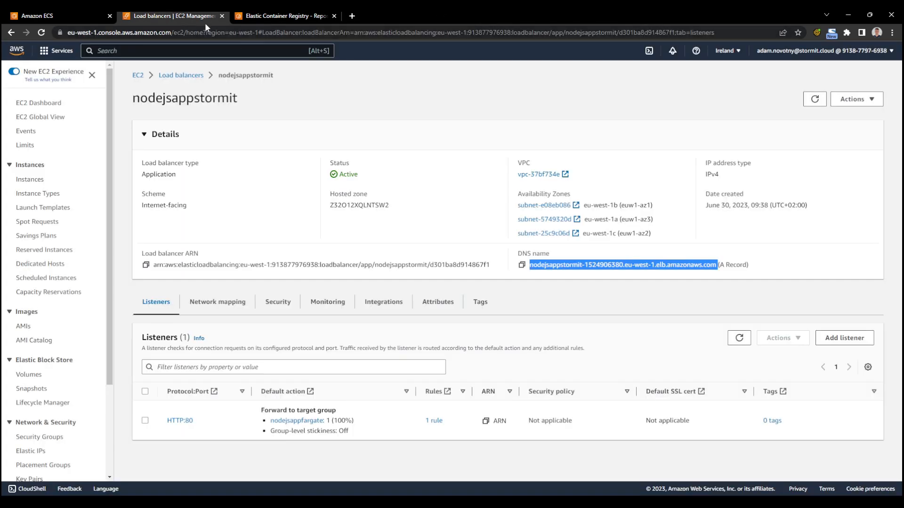
# - Return to the nodejsapp service and examine its configuration, including the auto scaling task limits and scaling policy
pyautogui.click(84, 16)
pyautogui.click(222, 16)
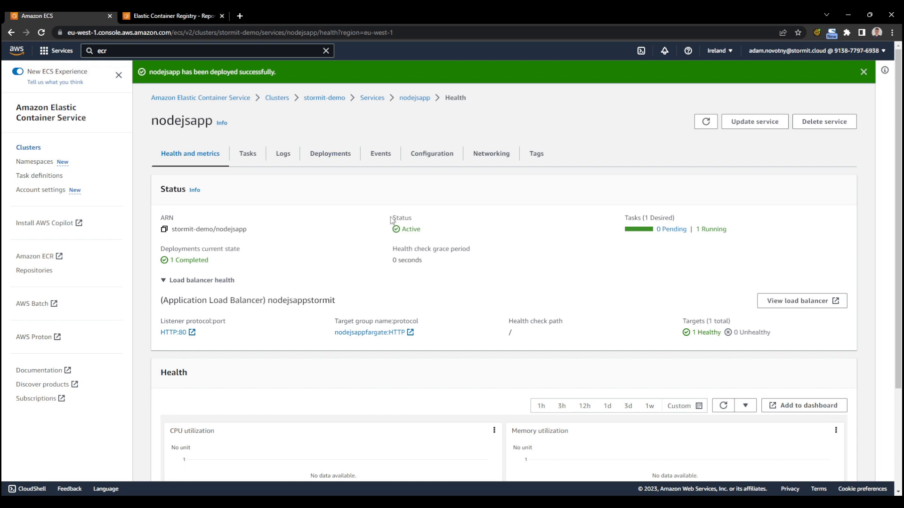
pyautogui.click(433, 160)
pyautogui.scroll(-1, 428, 208)
pyautogui.scroll(-2, 428, 208)
pyautogui.moveTo(161, 266); pyautogui.dragTo(242, 268)
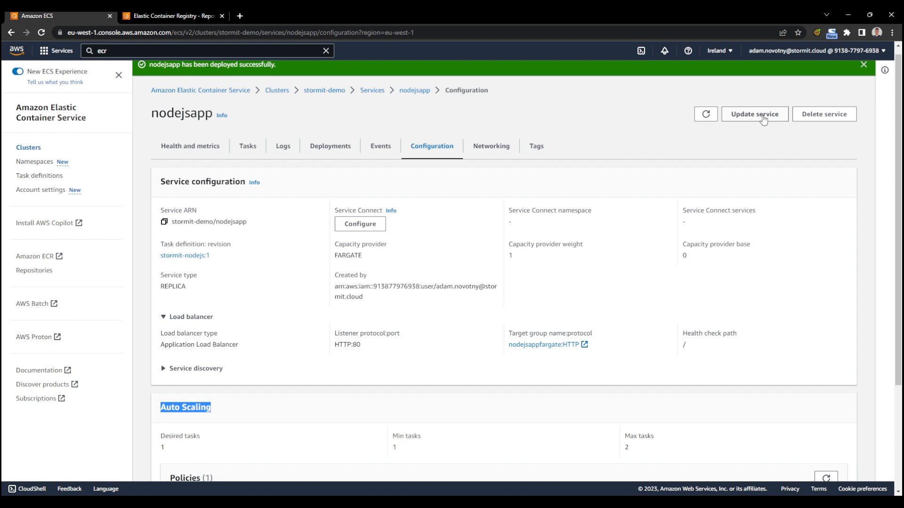
pyautogui.scroll(-2, 563, 178)
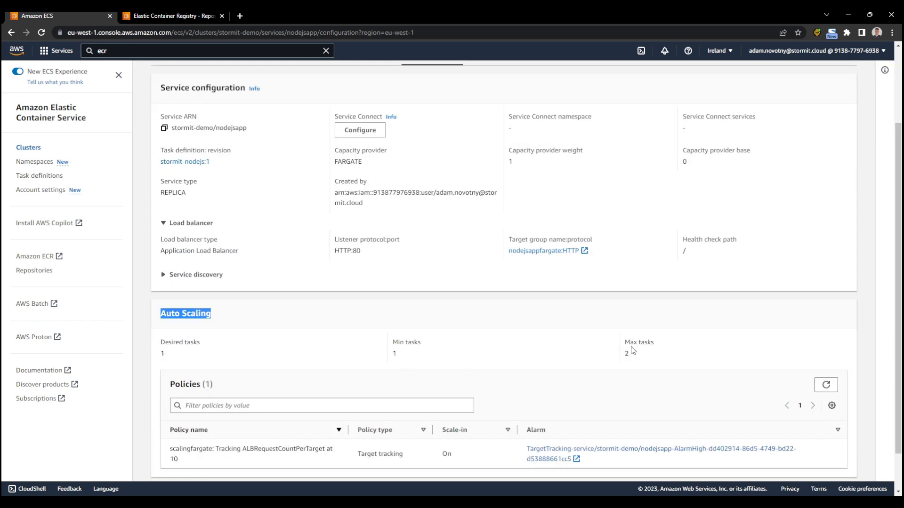
pyautogui.scroll(2, 654, 363)
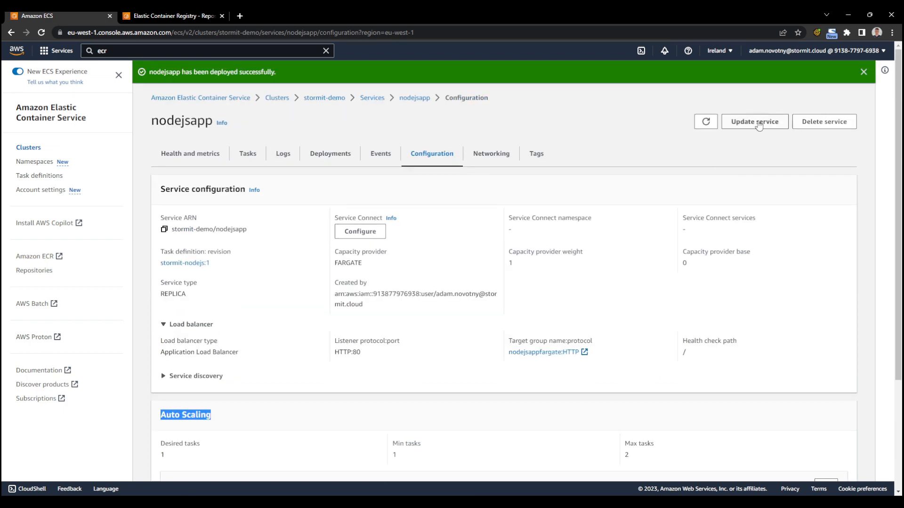
pyautogui.scroll(-3, 631, 203)
pyautogui.scroll(3, 649, 251)
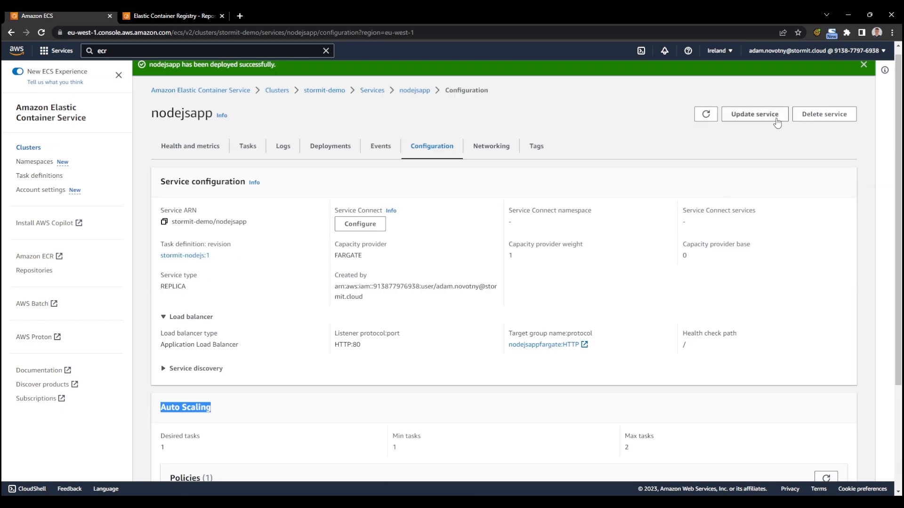
pyautogui.scroll(-3, 763, 121)
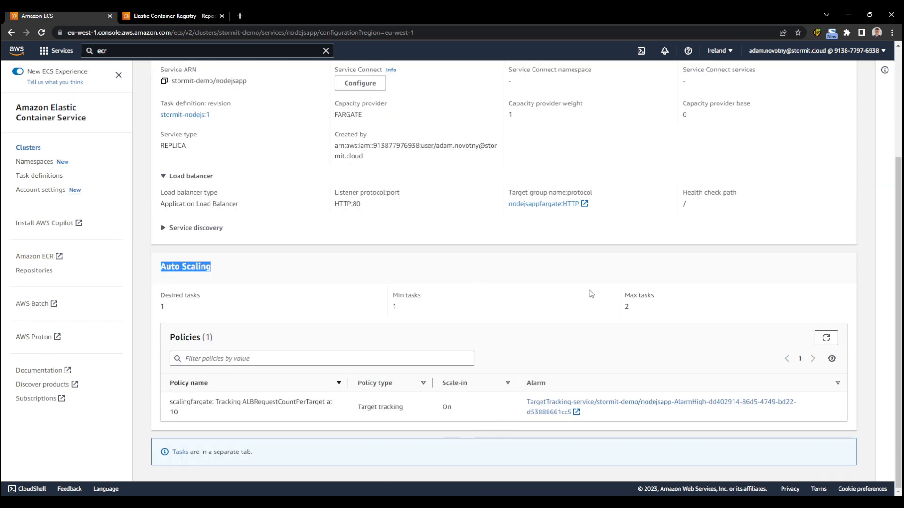
pyautogui.scroll(3, 649, 297)
pyautogui.scroll(-3, 469, 266)
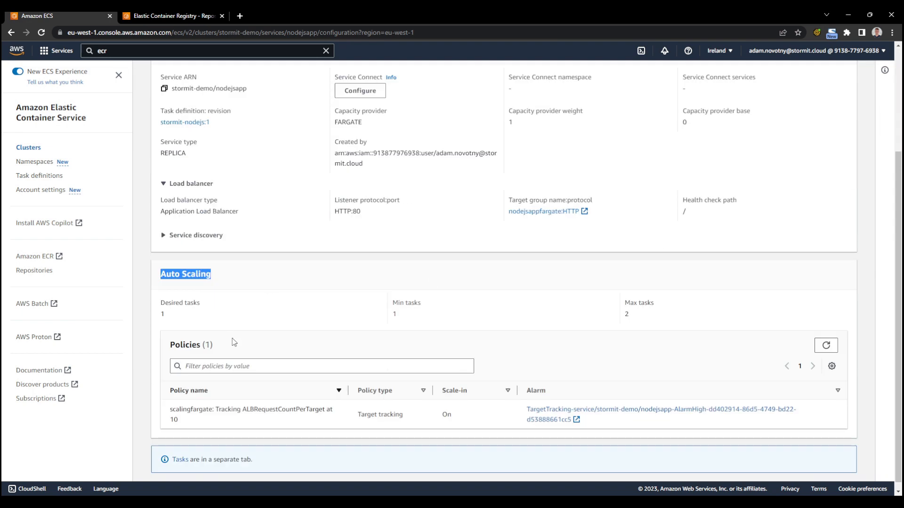
pyautogui.click(550, 313)
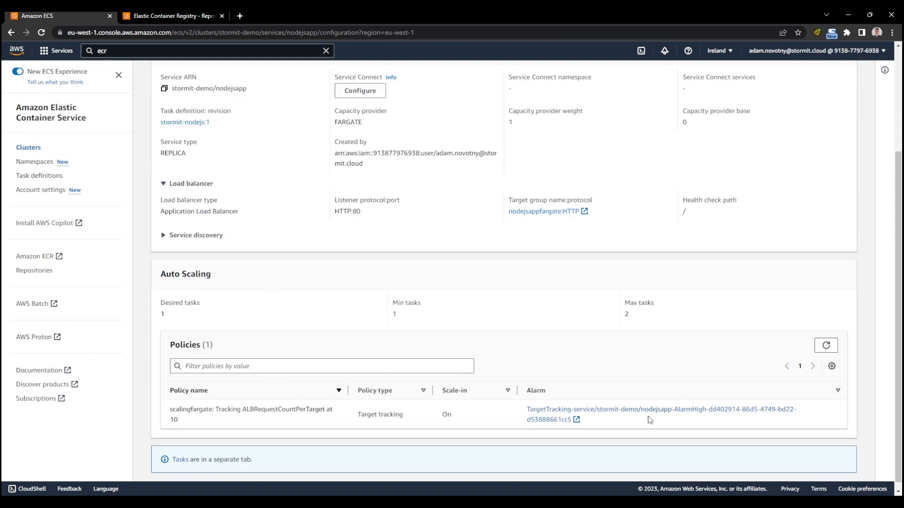
# - Examine the scaling policy's AlarmHigh and AlarmLow alarms in CloudWatch, including their RequestCountPerTarget conditions and graphs
pyautogui.click(548, 414)
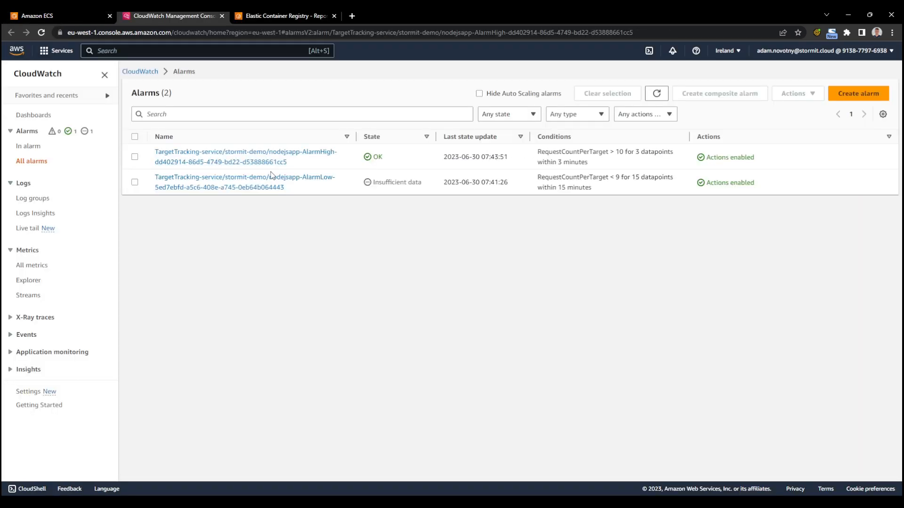
pyautogui.click(238, 156)
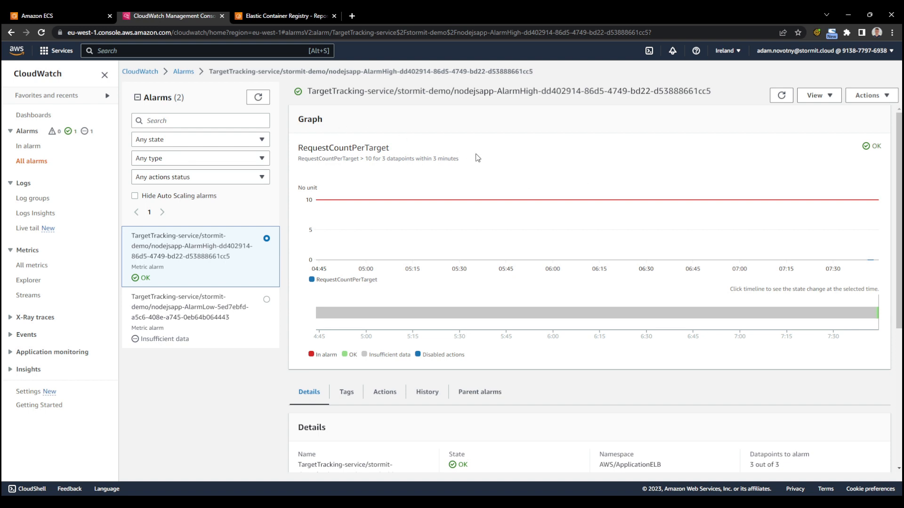
pyautogui.click(201, 313)
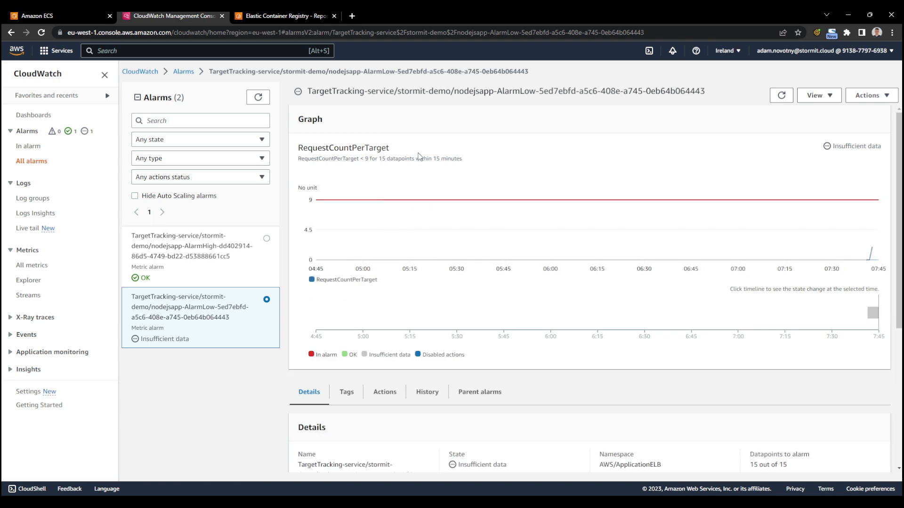
pyautogui.click(369, 160)
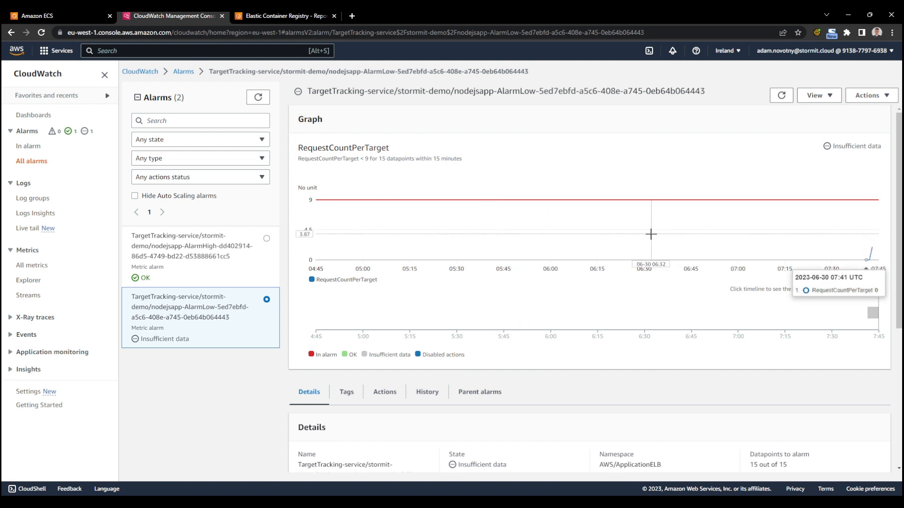
# - Find Route 53 from the ECS console, open it in a separate browser tab and start creating a health check
pyautogui.click(52, 15)
pyautogui.moveTo(108, 49); pyautogui.dragTo(64, 47)
pyautogui.write('route')
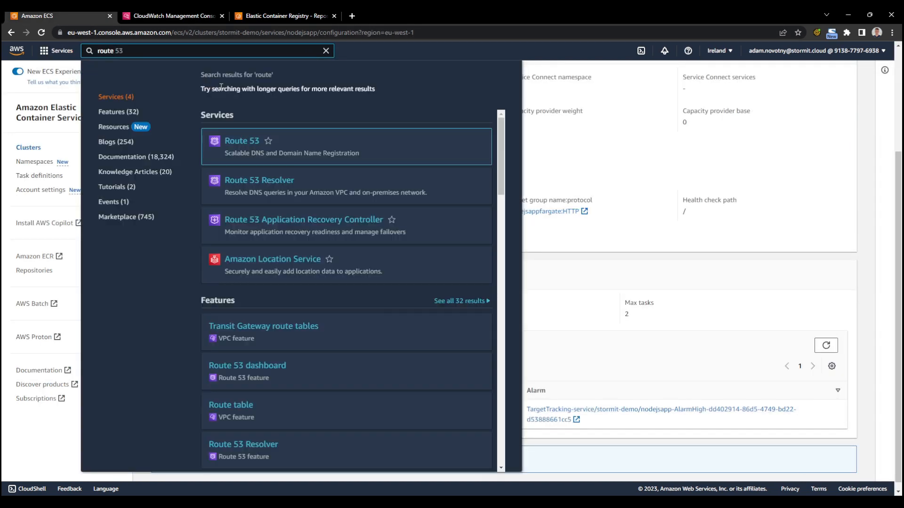
pyautogui.middleClick(251, 143)
pyautogui.click(271, 16)
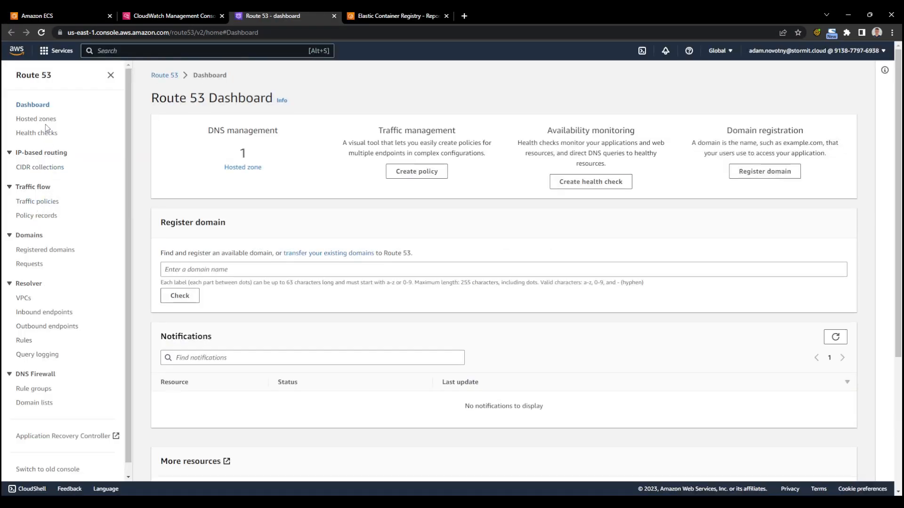
pyautogui.click(38, 133)
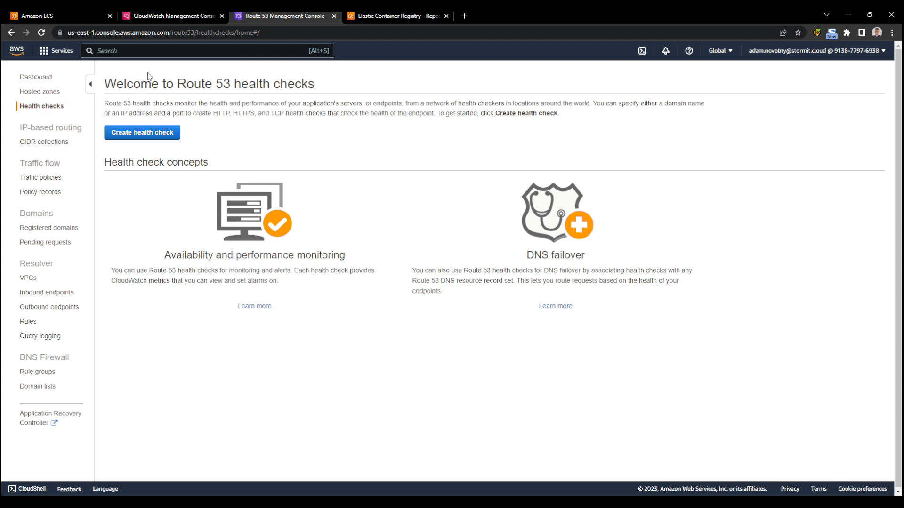
pyautogui.click(144, 133)
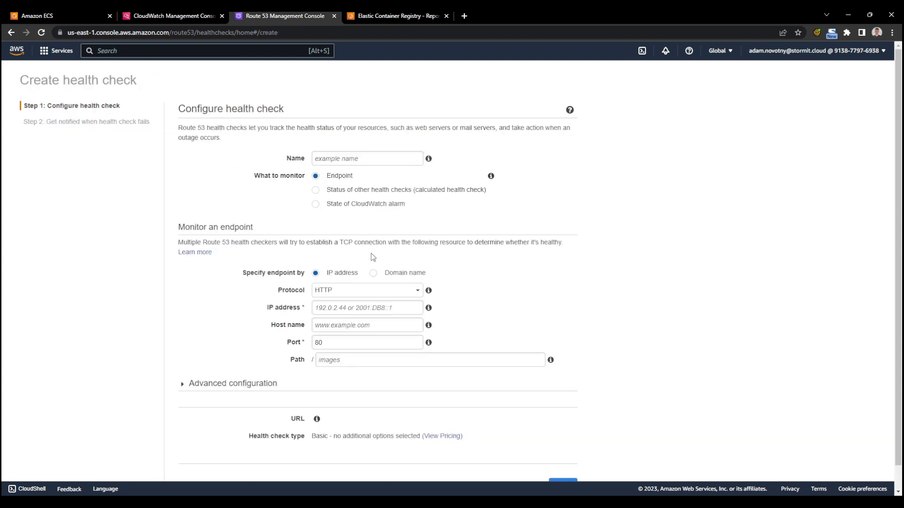
# - Specify the health check endpoint by domain name using the copied load balancer DNS name, and name the check nodejsapp
pyautogui.click(373, 274)
pyautogui.click(360, 314)
pyautogui.hotkey('ctrl', 'v')
pyautogui.moveTo(421, 308); pyautogui.dragTo(277, 306)
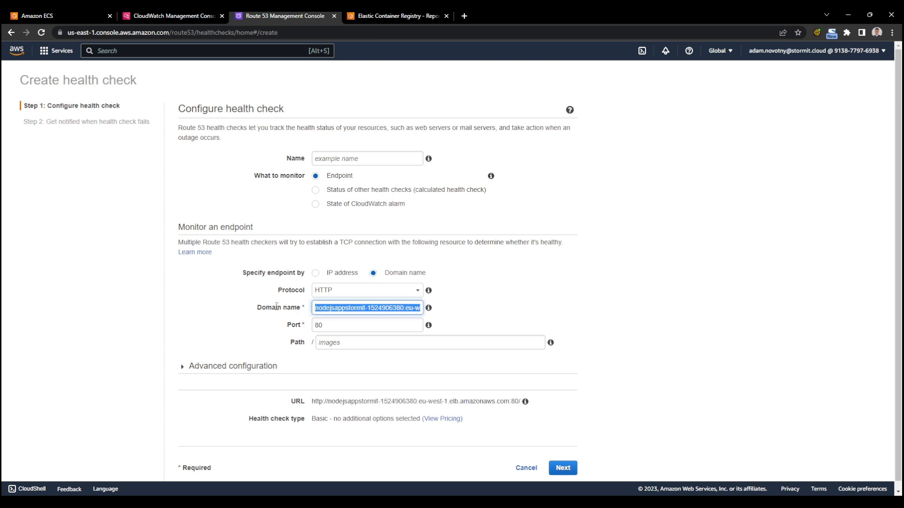
pyautogui.click(536, 296)
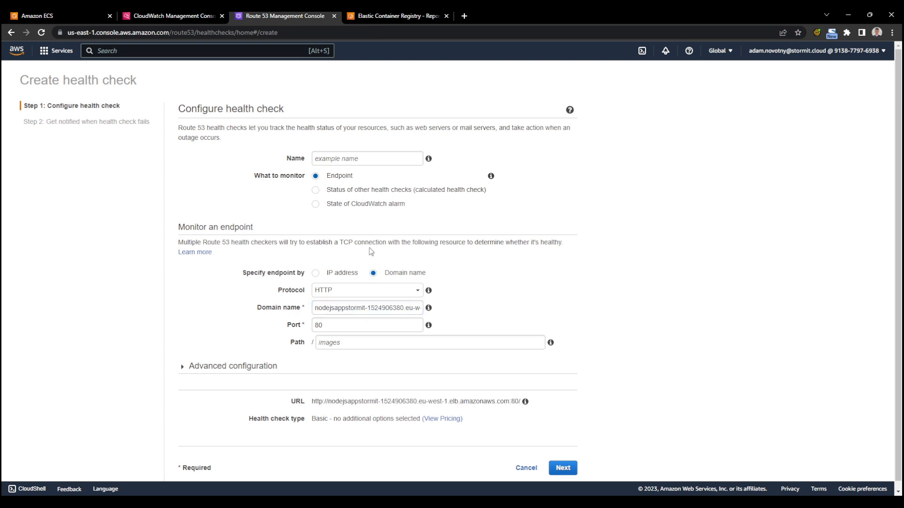
pyautogui.click(338, 163)
pyautogui.write('nodejsapp')
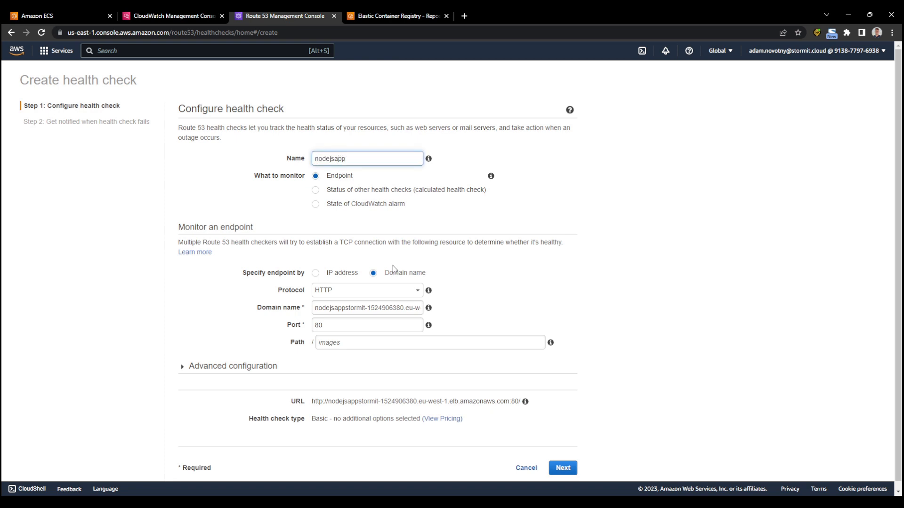
# - Expand the health check's advanced configuration, set the request interval to Fast (10 seconds) and review the remaining options, keeping the recommended regions
pyautogui.scroll(-1, 393, 283)
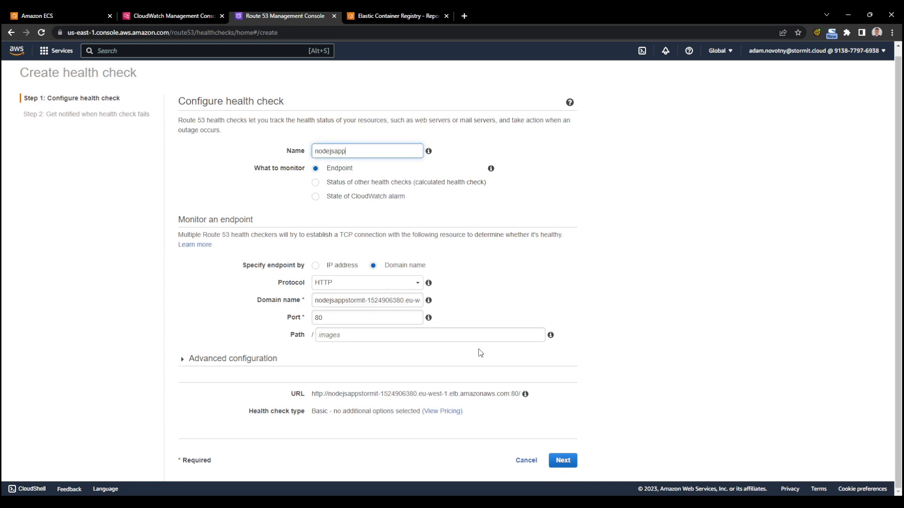
pyautogui.click(232, 361)
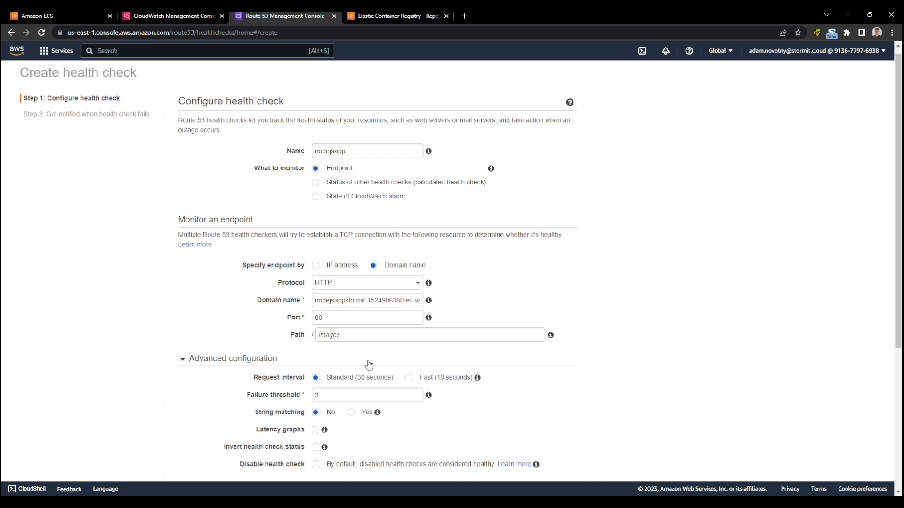
pyautogui.click(408, 378)
pyautogui.moveTo(479, 380)
pyautogui.scroll(-4, 464, 397)
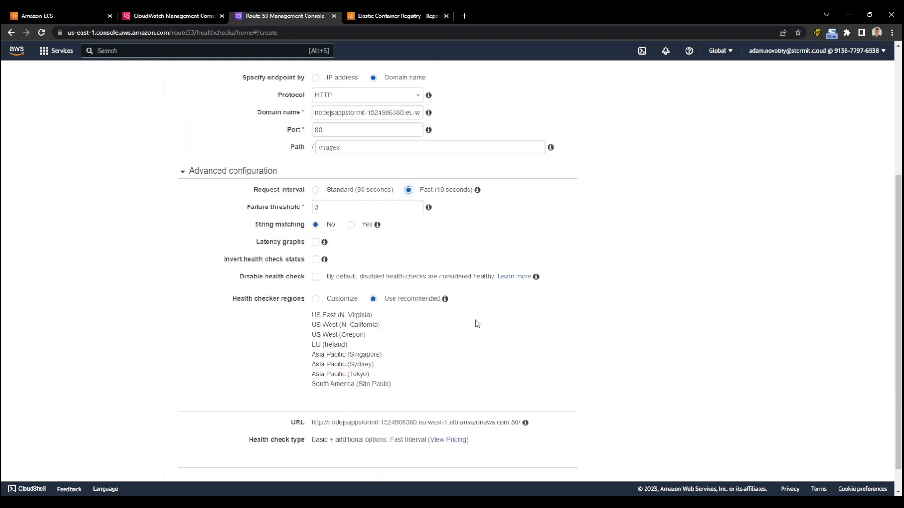
pyautogui.scroll(1, 457, 320)
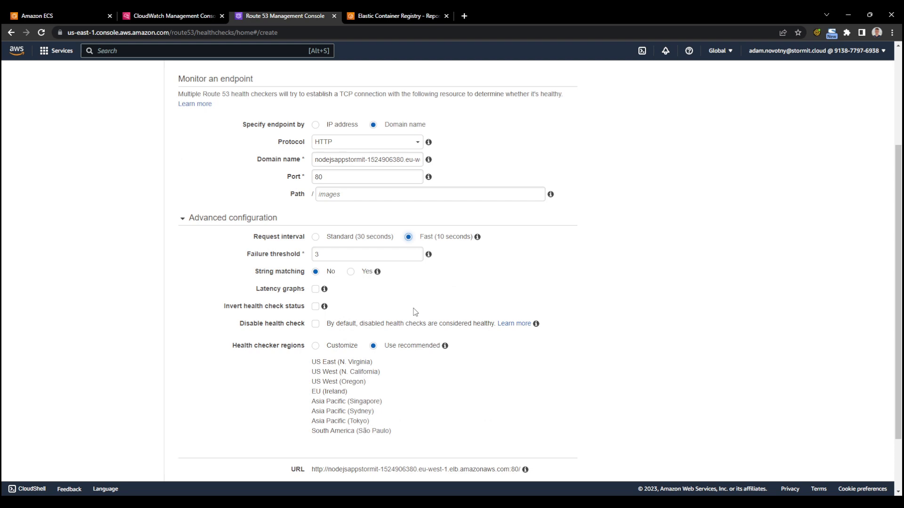
pyautogui.scroll(-2, 415, 313)
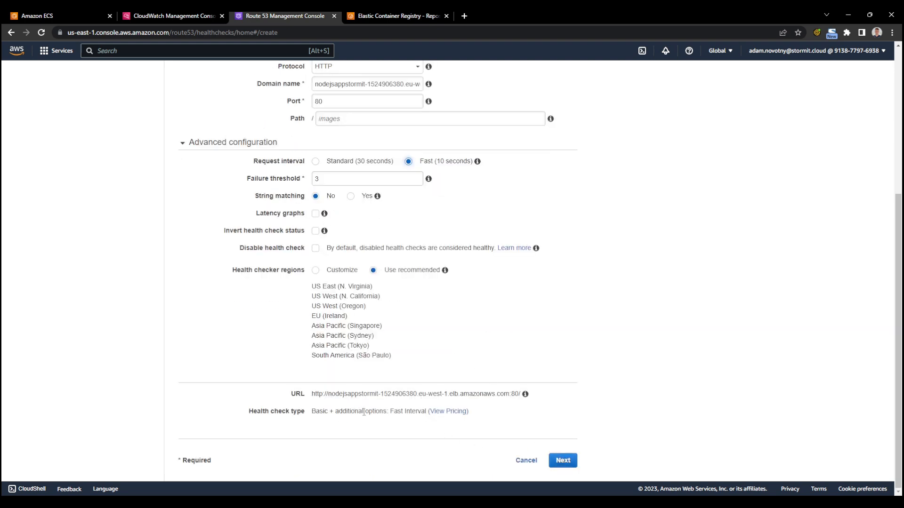
pyautogui.scroll(3, 400, 278)
pyautogui.scroll(-3, 397, 296)
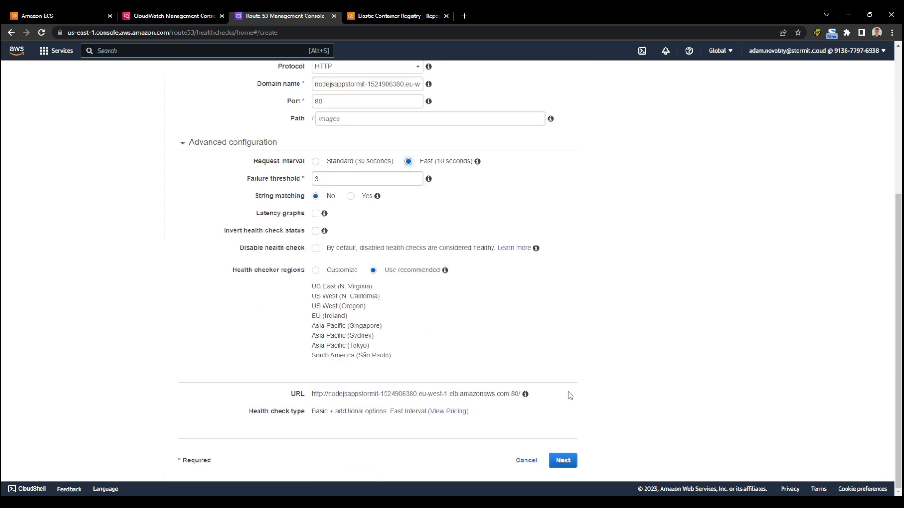
# - Create the health check without an alarm and reload the Route 53 health checks list to check its status
pyautogui.click(563, 461)
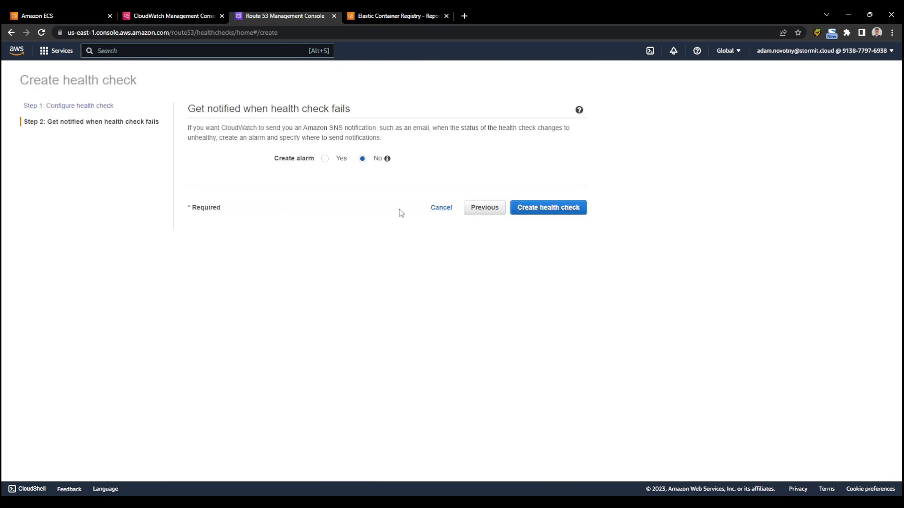
pyautogui.click(543, 213)
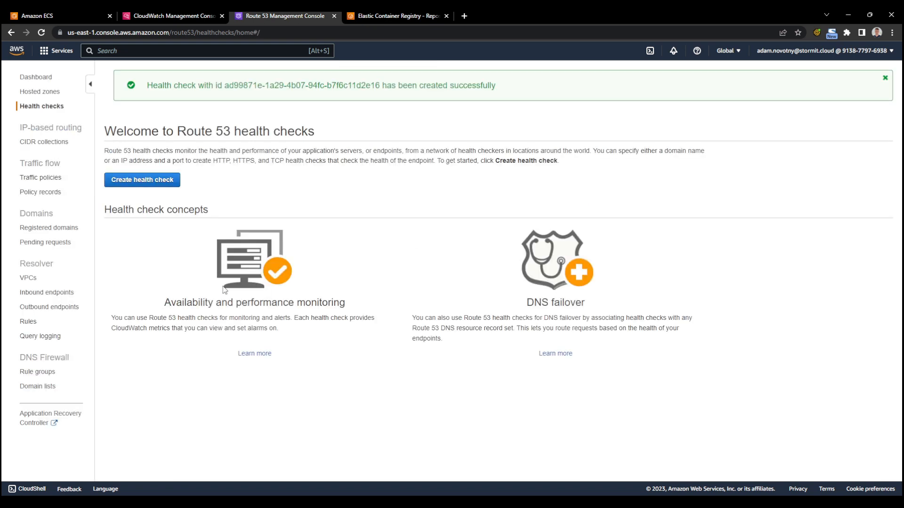
pyautogui.click(39, 102)
pyautogui.click(885, 78)
pyautogui.click(38, 92)
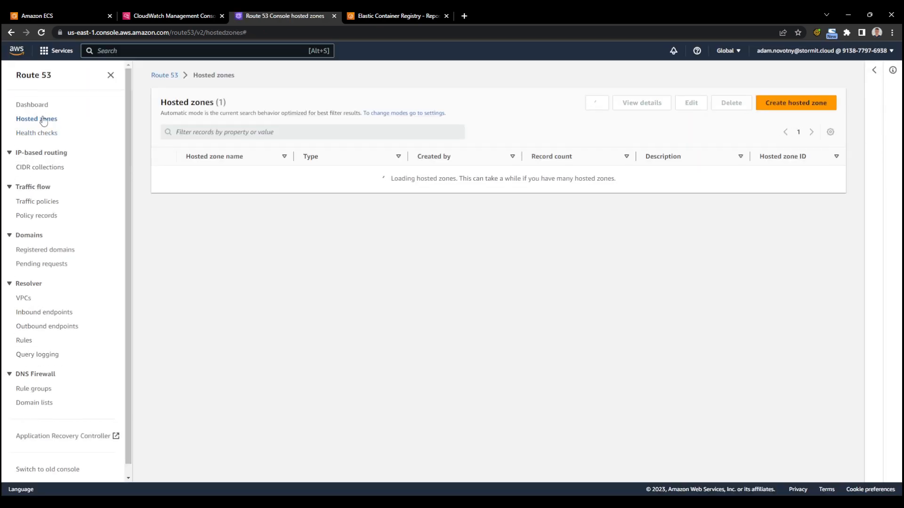
pyautogui.click(40, 134)
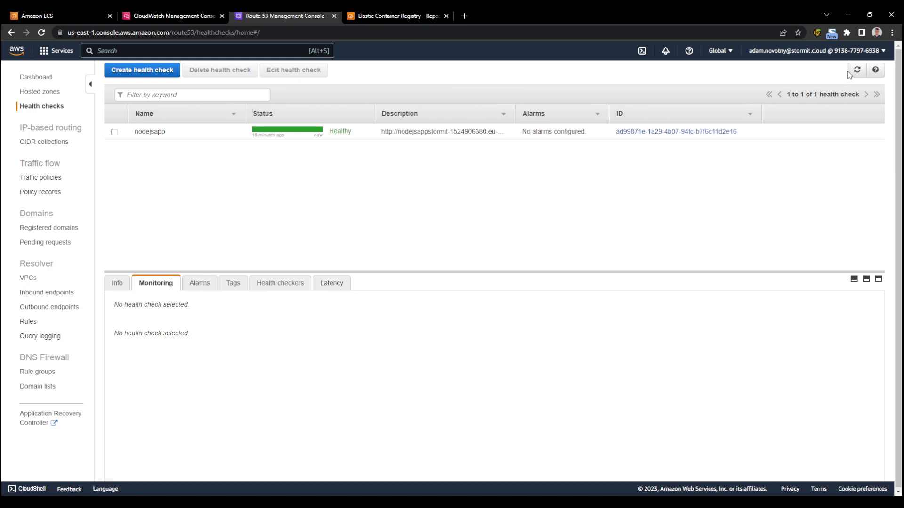
pyautogui.click(856, 72)
# - Go back to CloudWatch and examine the AlarmHigh alarm's RequestCountPerTarget condition and graph
pyautogui.click(180, 19)
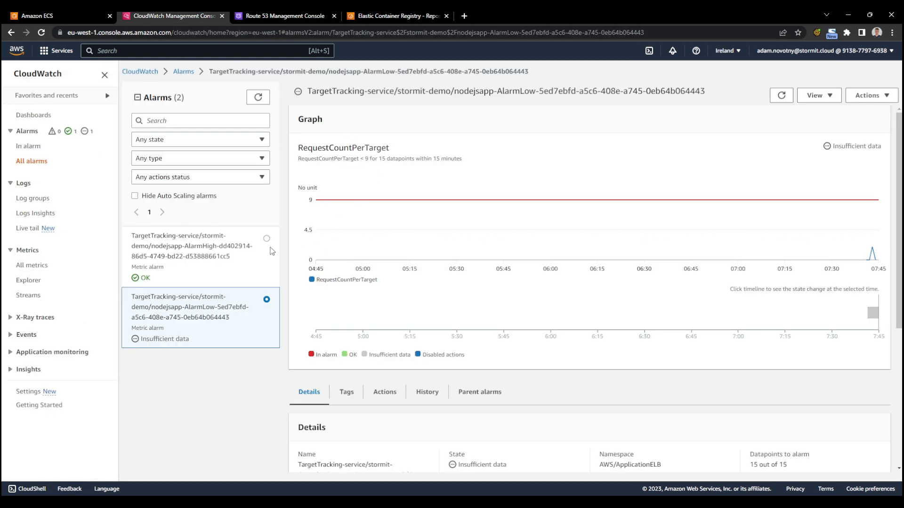
pyautogui.click(242, 247)
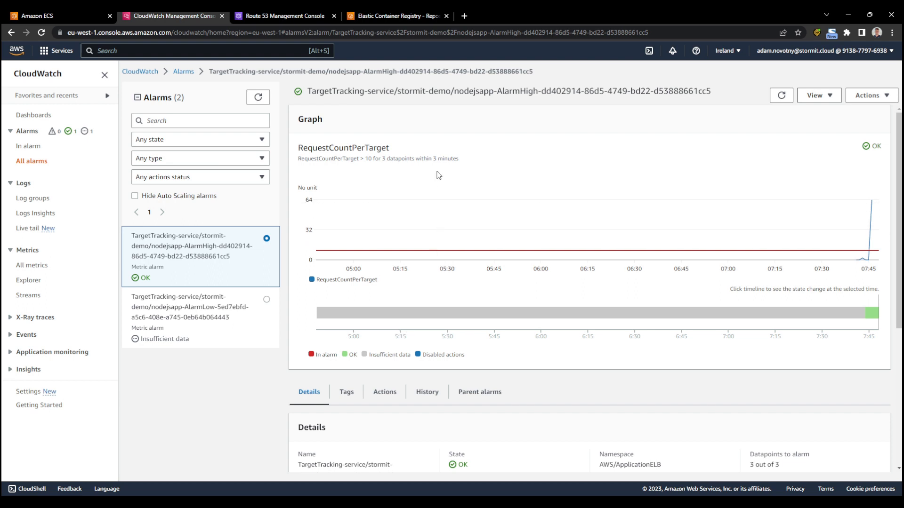
pyautogui.moveTo(434, 157); pyautogui.dragTo(464, 160)
pyautogui.click(466, 161)
pyautogui.moveTo(870, 252)
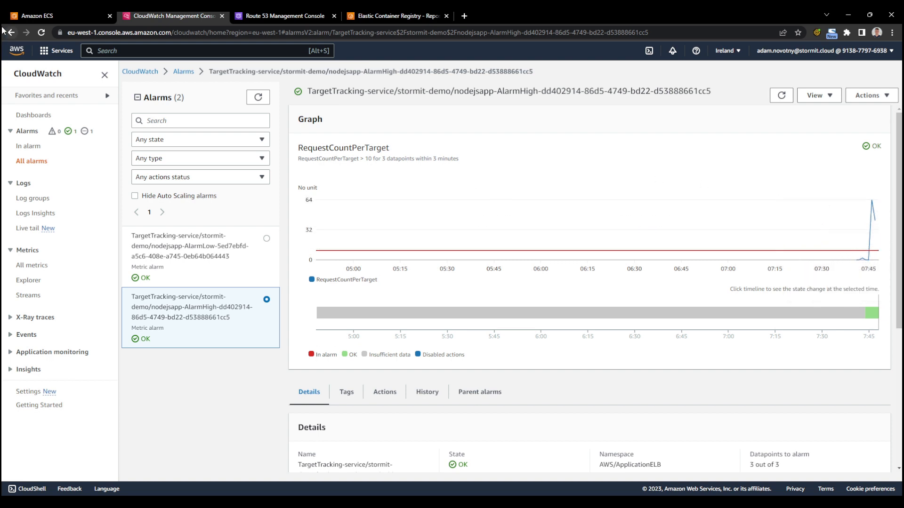
# - Return to the ECS console, open the nodejsapp service through the stormit-demo cluster and read its log messages
pyautogui.click(40, 15)
pyautogui.click(688, 258)
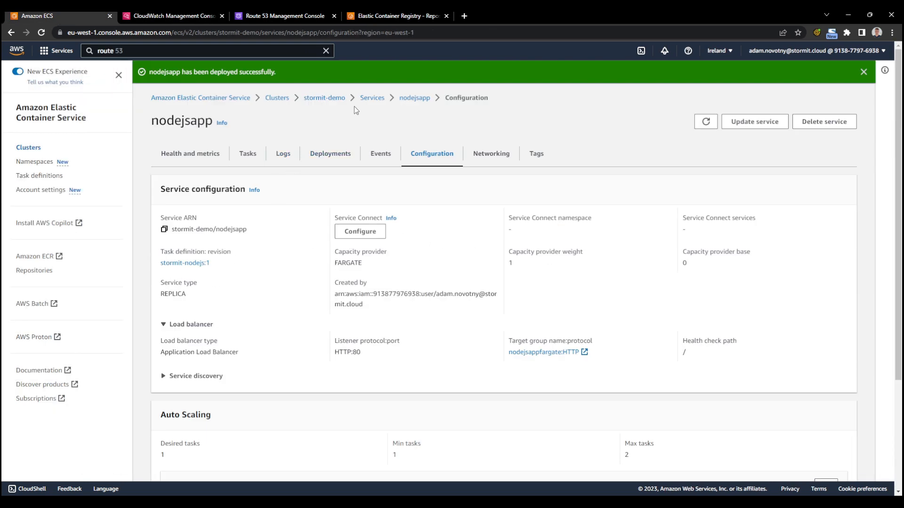
pyautogui.click(335, 98)
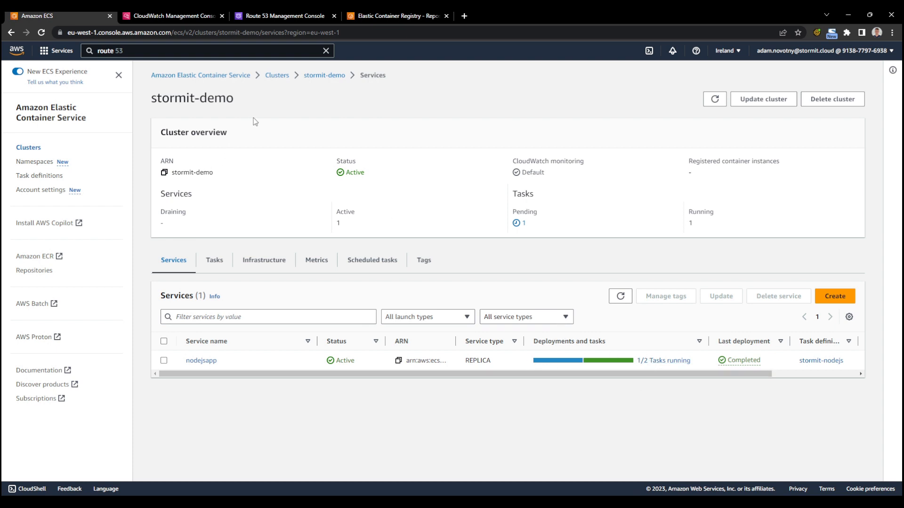
pyautogui.click(197, 362)
pyautogui.click(283, 134)
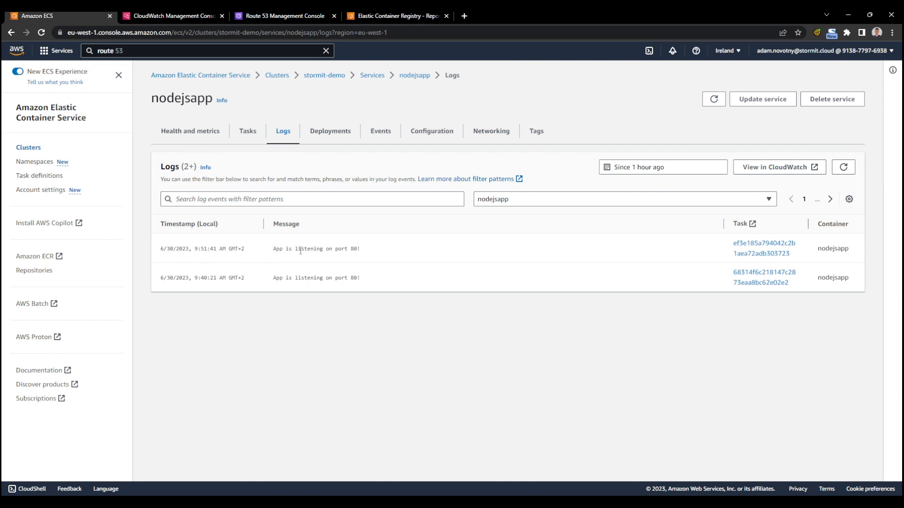
pyautogui.moveTo(277, 250); pyautogui.dragTo(343, 250)
pyautogui.moveTo(357, 248); pyautogui.dragTo(338, 249)
pyautogui.click(381, 250)
# - Examine the nodejsapp service's events and its auto scaling configuration, including the task counts and scaling policy
pyautogui.click(381, 134)
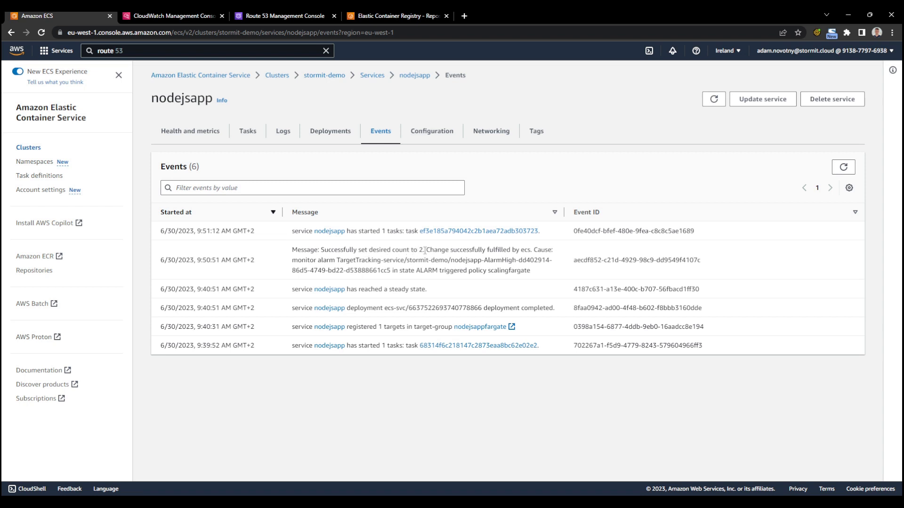
pyautogui.click(426, 131)
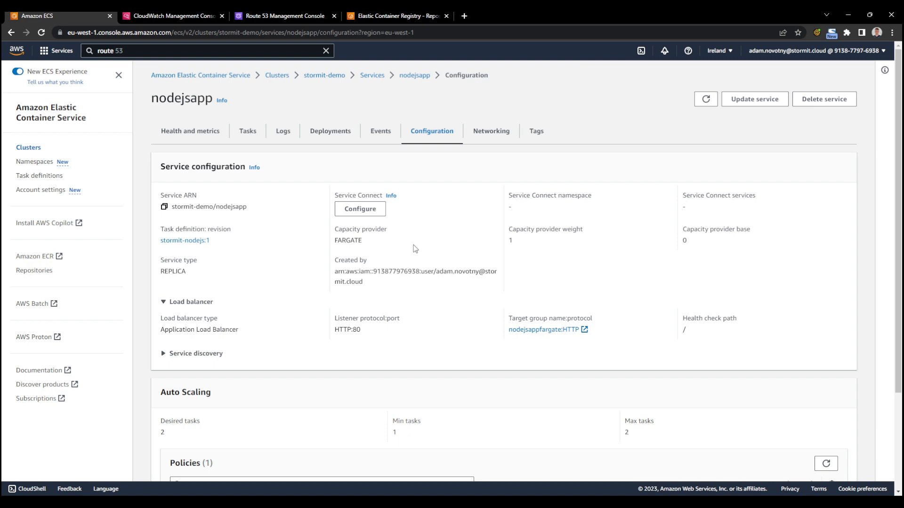
pyautogui.scroll(-3, 415, 246)
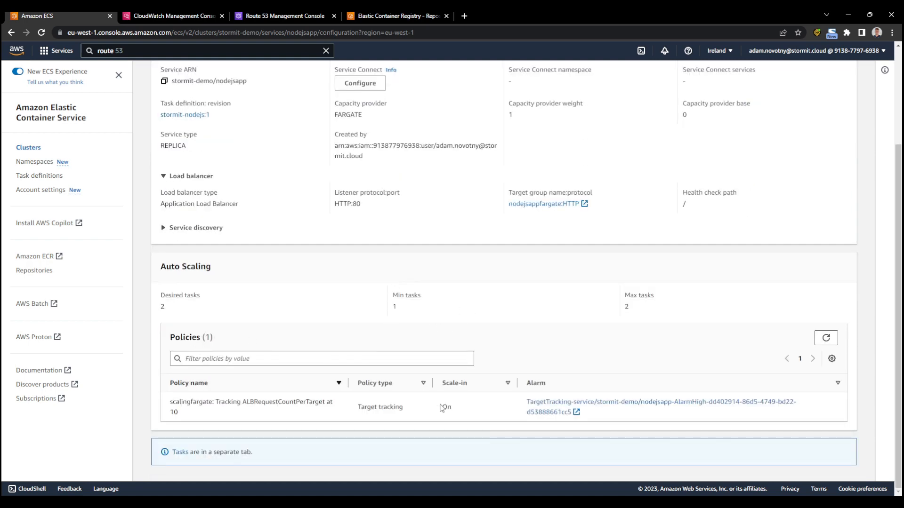
# - Check the AlarmHigh alarm's state in CloudWatch and the nodejsapp health check's status in Route 53
pyautogui.click(173, 18)
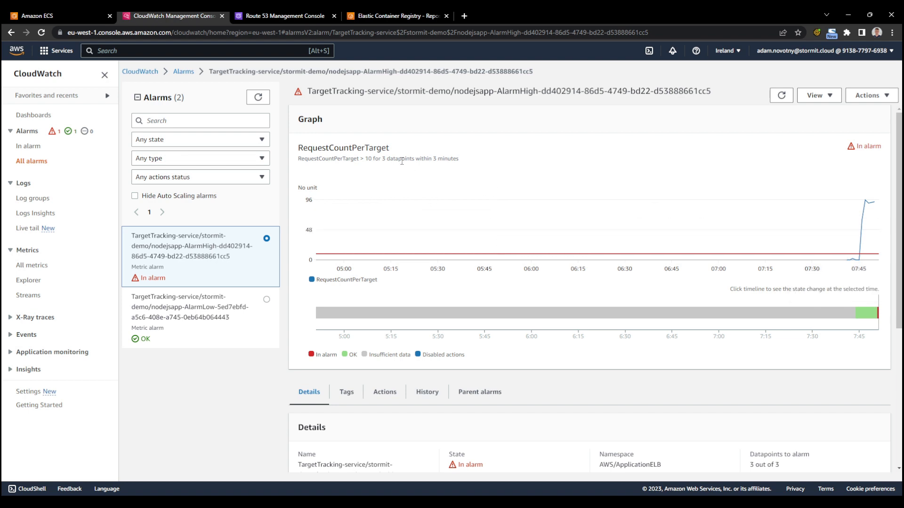
pyautogui.click(261, 15)
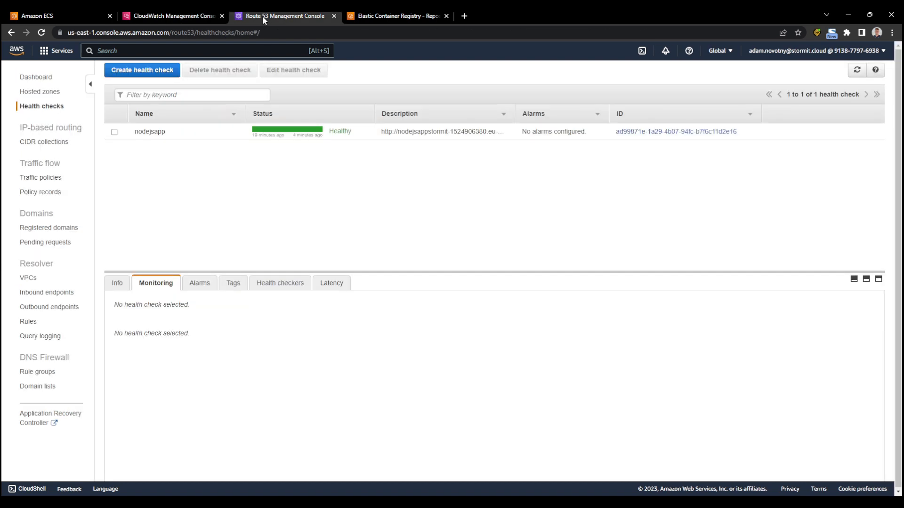
# - Check the nodejsapp service's health and metrics in ECS, and the stormit-demo cluster's pending and running tasks
pyautogui.click(91, 16)
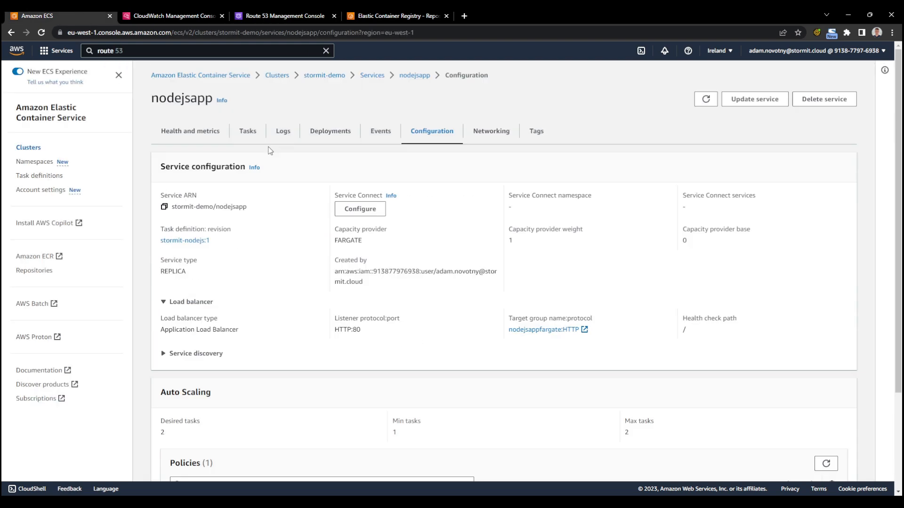
pyautogui.click(208, 132)
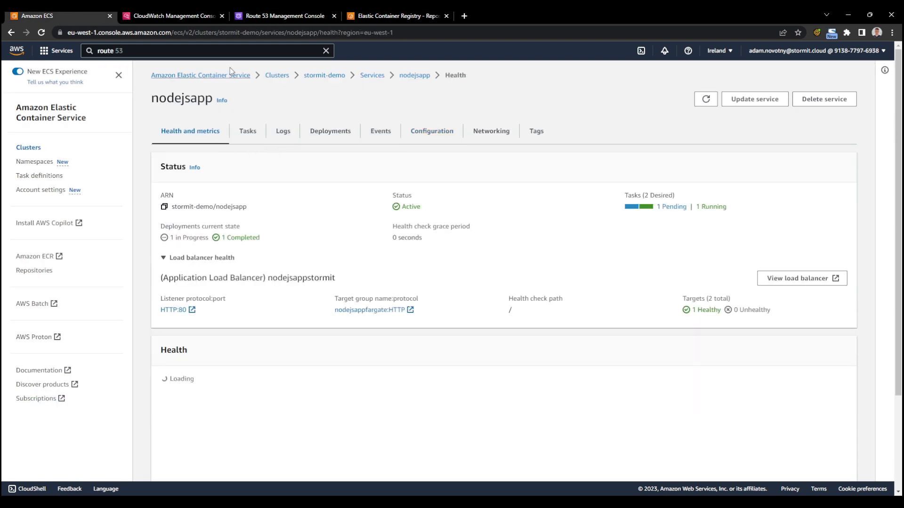
pyautogui.click(324, 76)
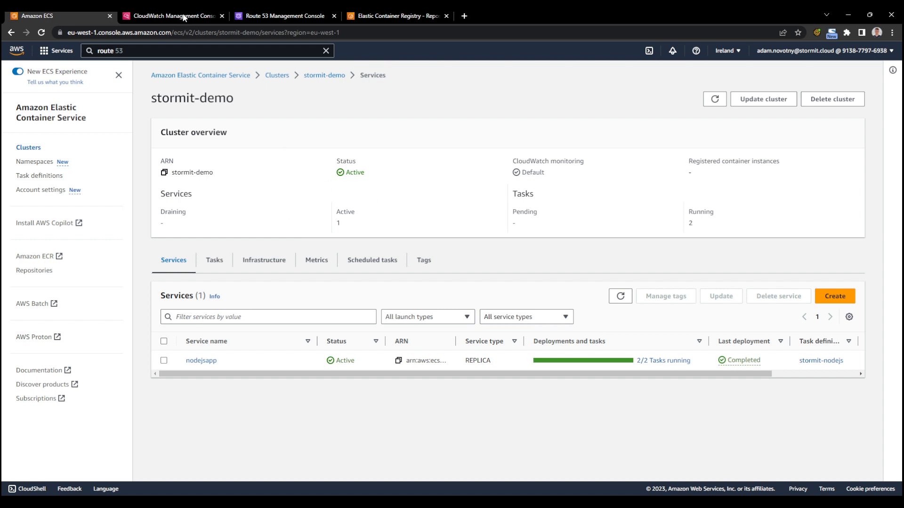
# - Delete the nodejsapp health check in Route 53
pyautogui.click(309, 15)
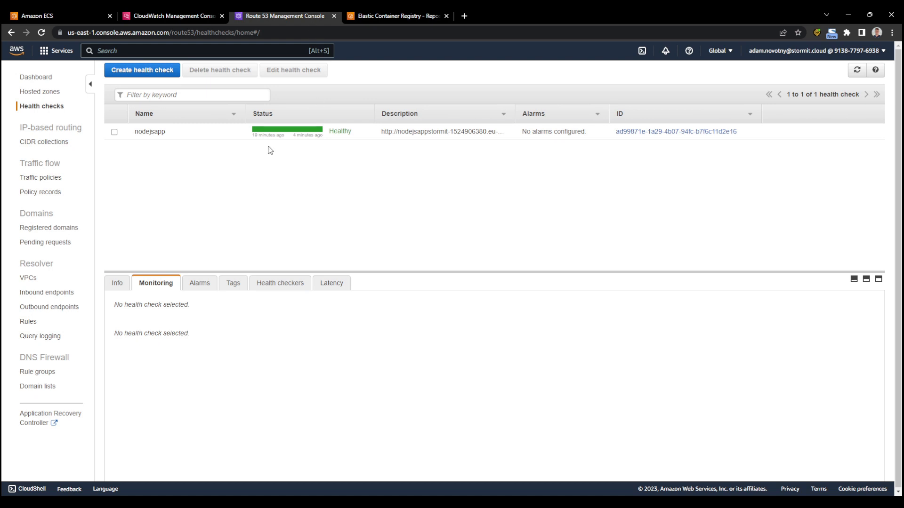
pyautogui.click(115, 132)
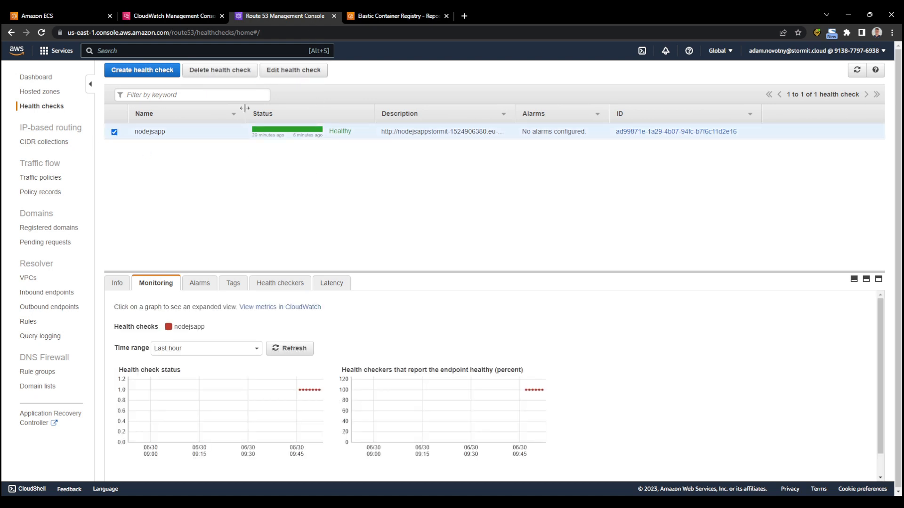
pyautogui.click(239, 74)
pyautogui.click(555, 195)
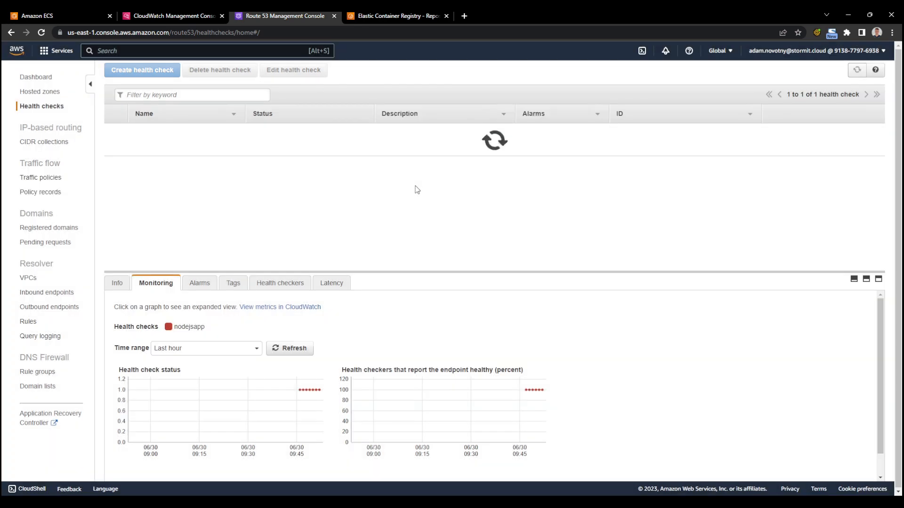
# - Return to CloudWatch, refresh the AlarmHigh alarm and examine the latest request counts on its graph
pyautogui.click(202, 16)
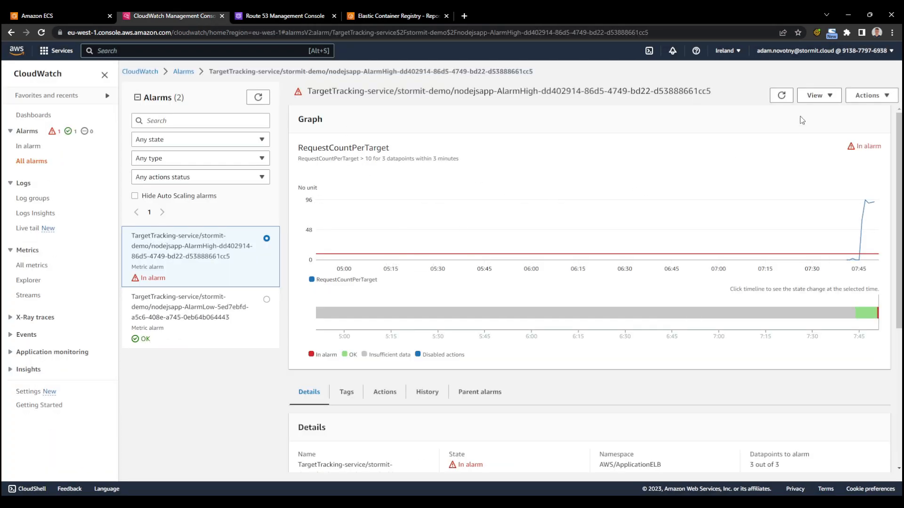
pyautogui.click(782, 95)
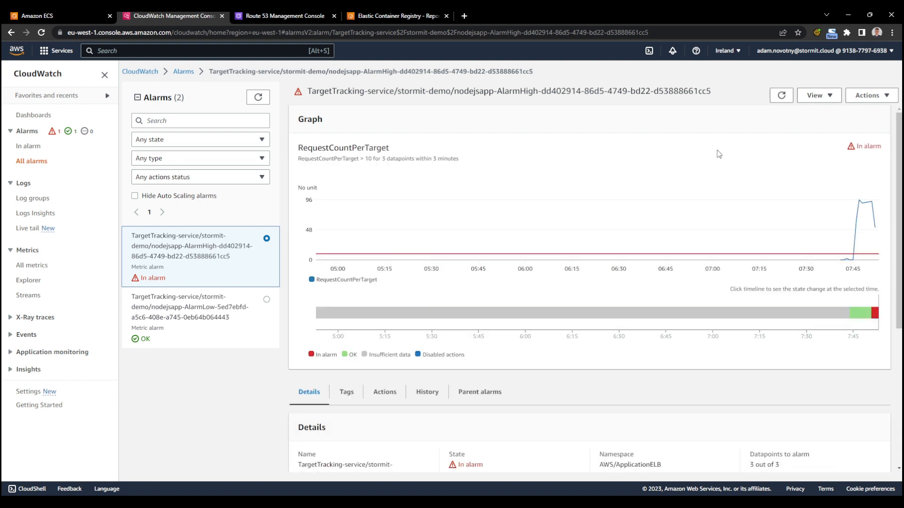
pyautogui.moveTo(874, 231)
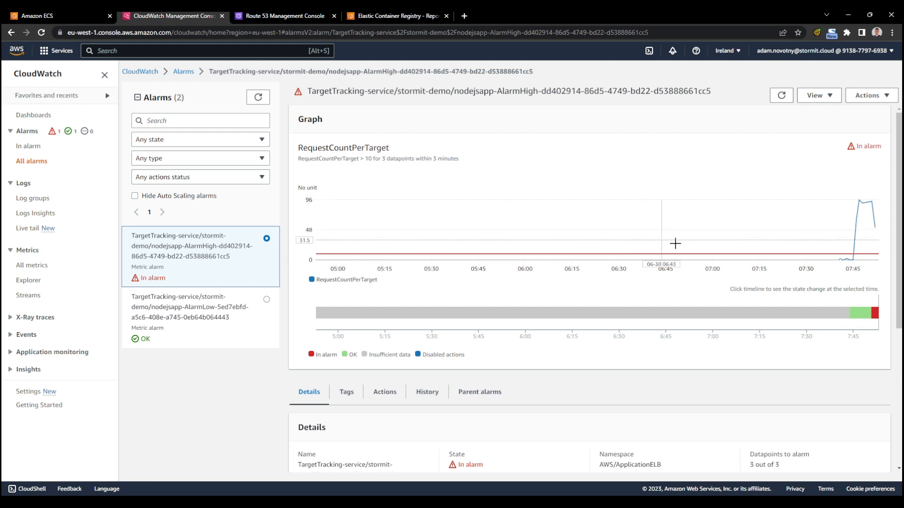
# - Open the AlarmLow alarm and examine its details, including the threshold condition and evaluation period
pyautogui.click(251, 305)
pyautogui.scroll(-3, 439, 352)
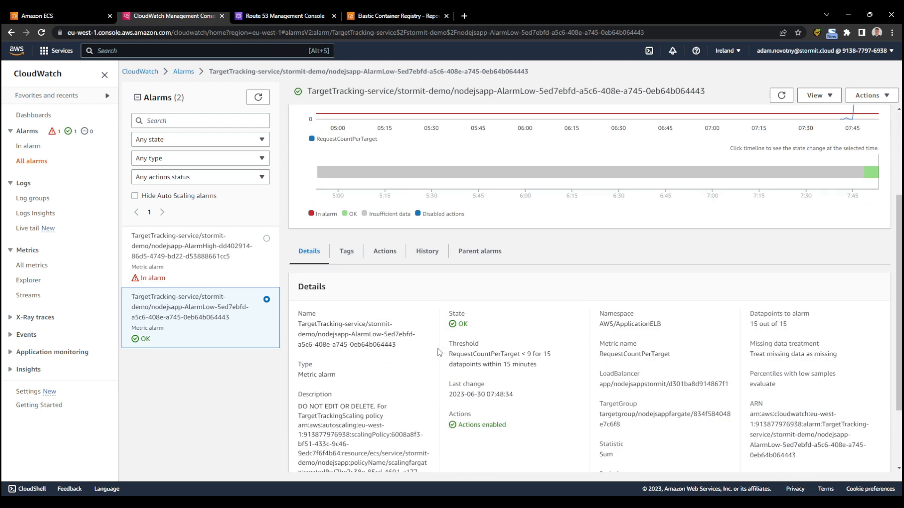
pyautogui.scroll(-1, 438, 353)
pyautogui.moveTo(537, 318)
pyautogui.mouseDown()
pyautogui.moveTo(524, 307)
pyautogui.moveTo(540, 307)
pyautogui.mouseUp()
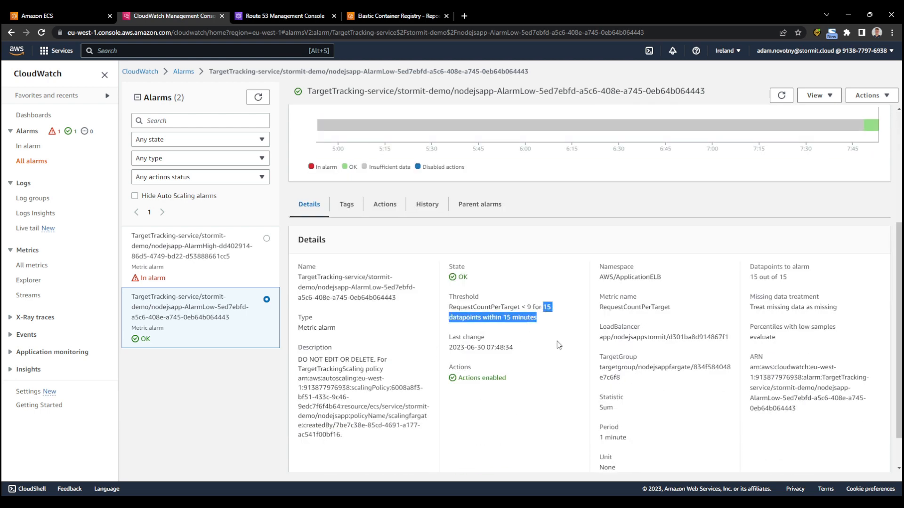
pyautogui.scroll(4, 559, 344)
# - Refresh the AlarmLow alarm and review its updated state, graph and details
pyautogui.click(781, 96)
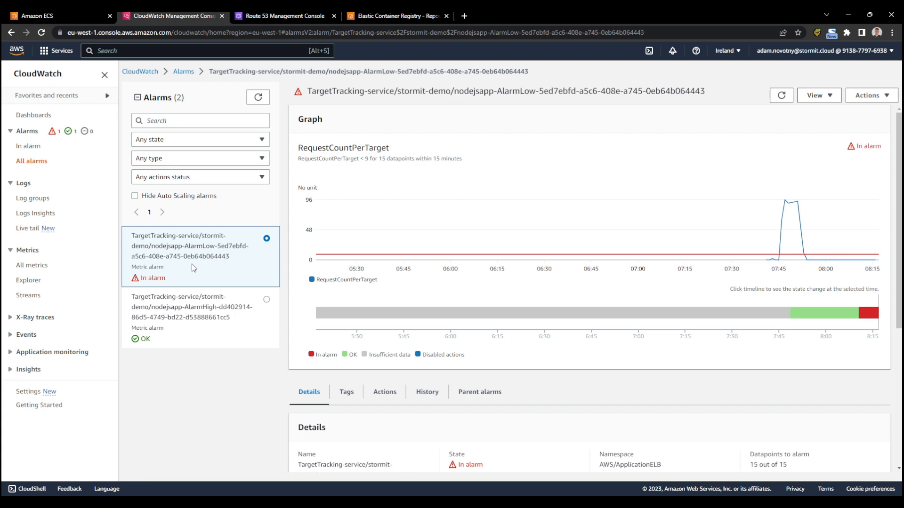
pyautogui.scroll(-5, 388, 374)
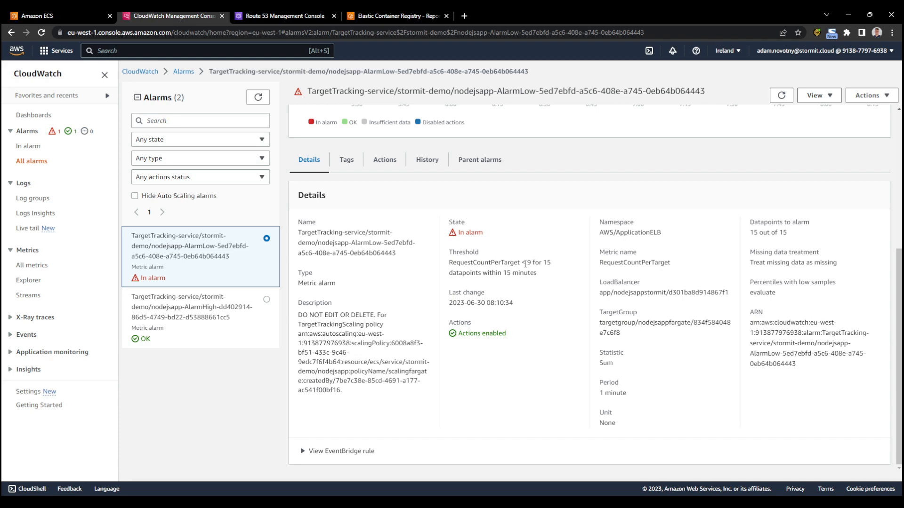
pyautogui.scroll(5, 554, 349)
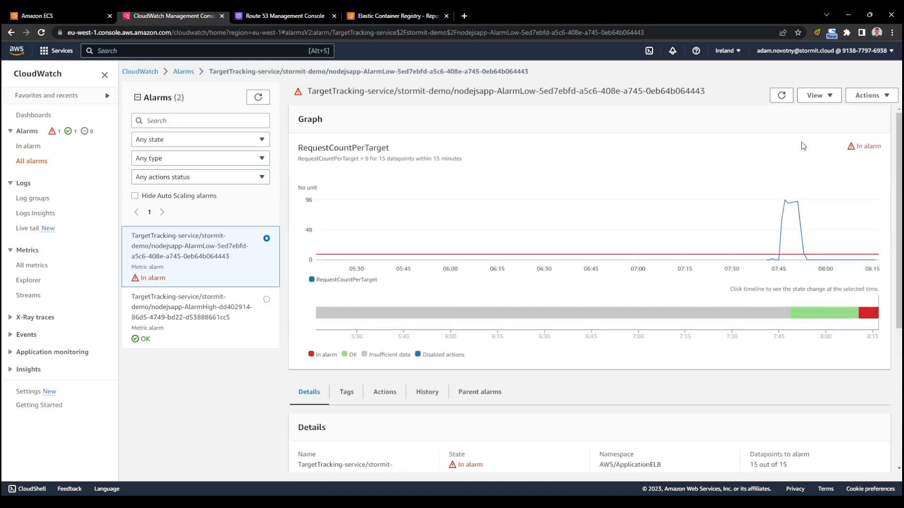
# - Switch to the ECS console and examine the stormit-demo cluster's infrastructure, including its capacity providers and container instances
pyautogui.click(40, 15)
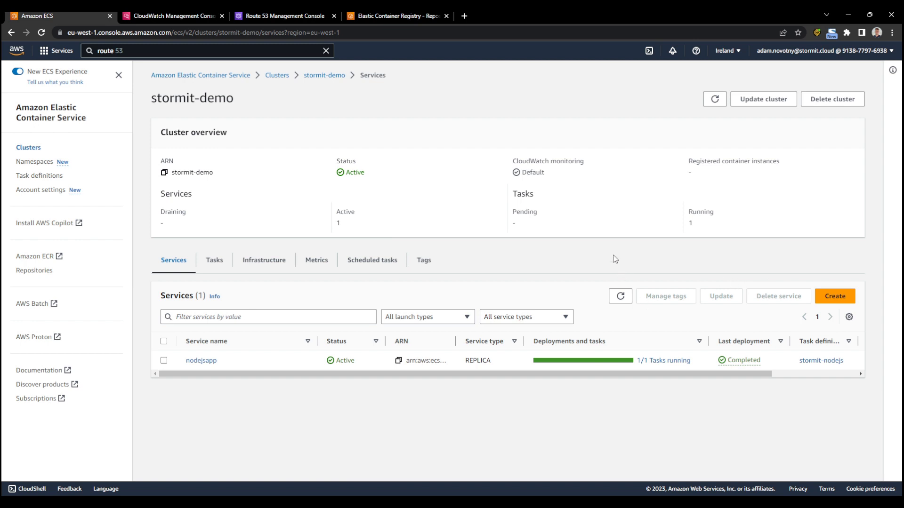
pyautogui.click(264, 265)
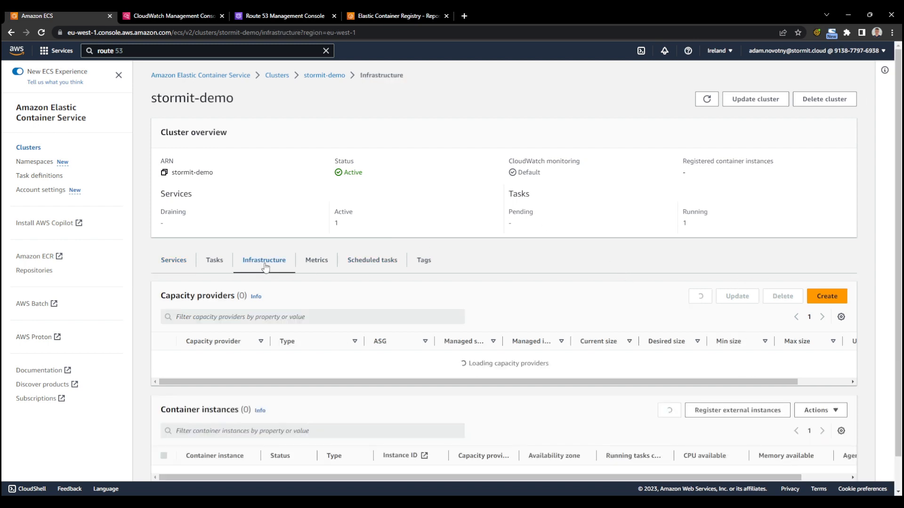
pyautogui.scroll(-3, 316, 290)
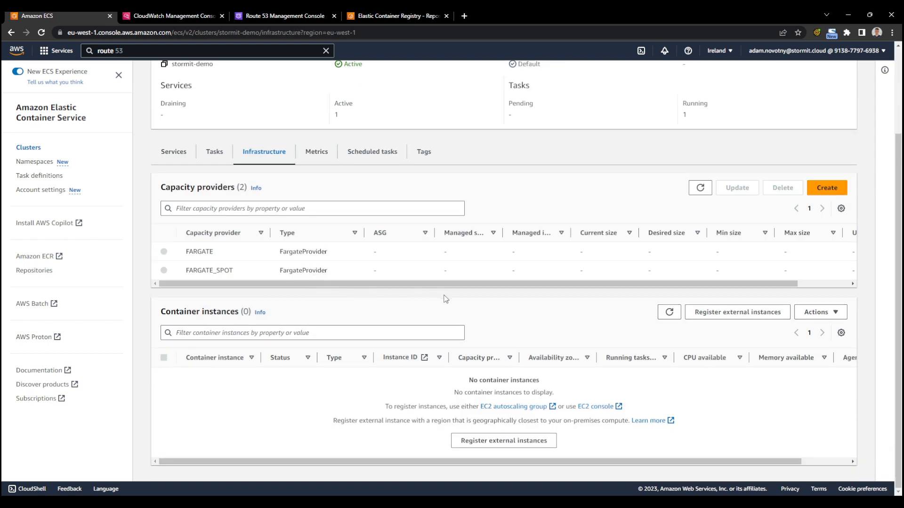
pyautogui.scroll(3, 445, 298)
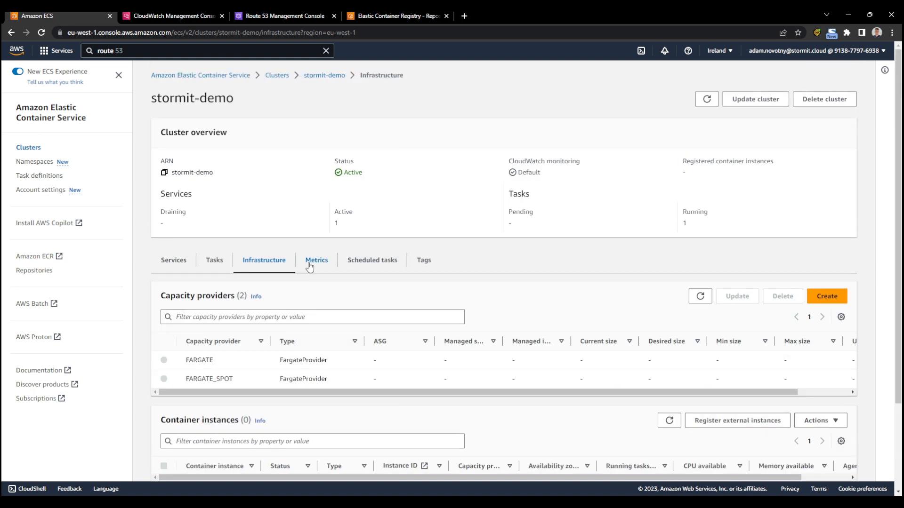